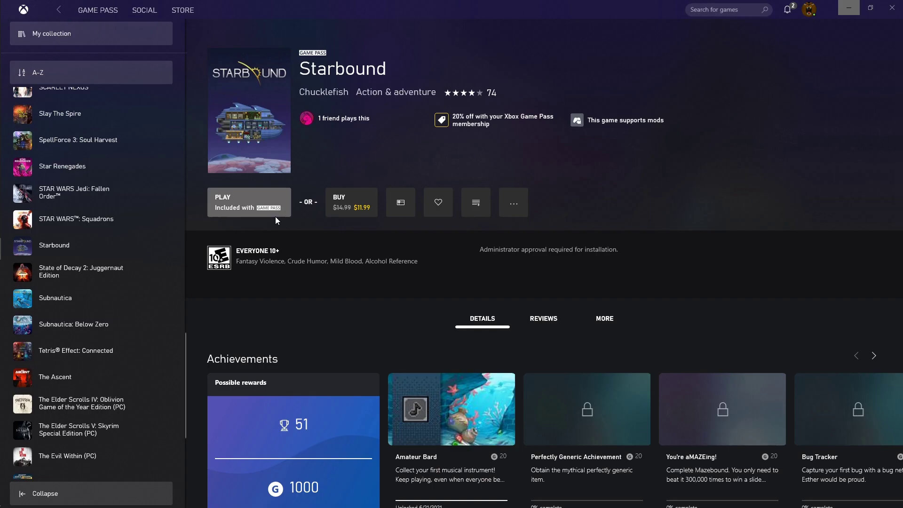
left_click(278, 204)
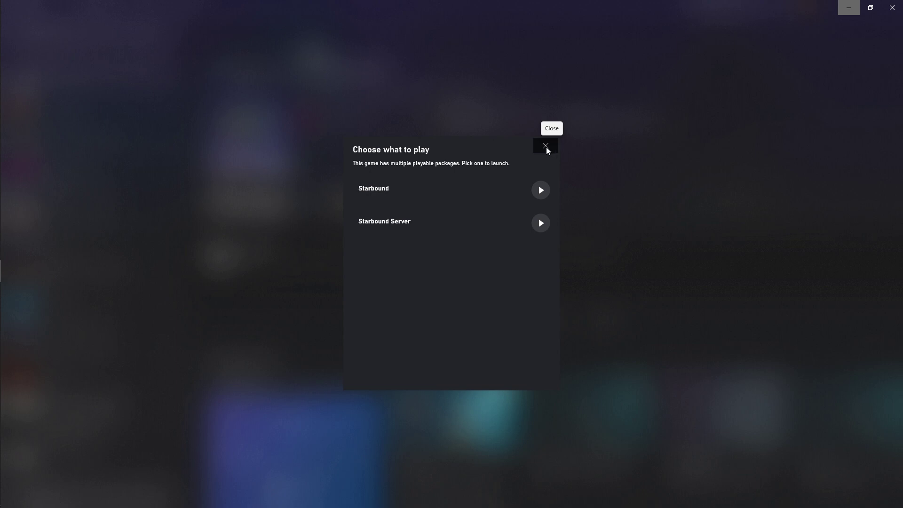
left_click(546, 147)
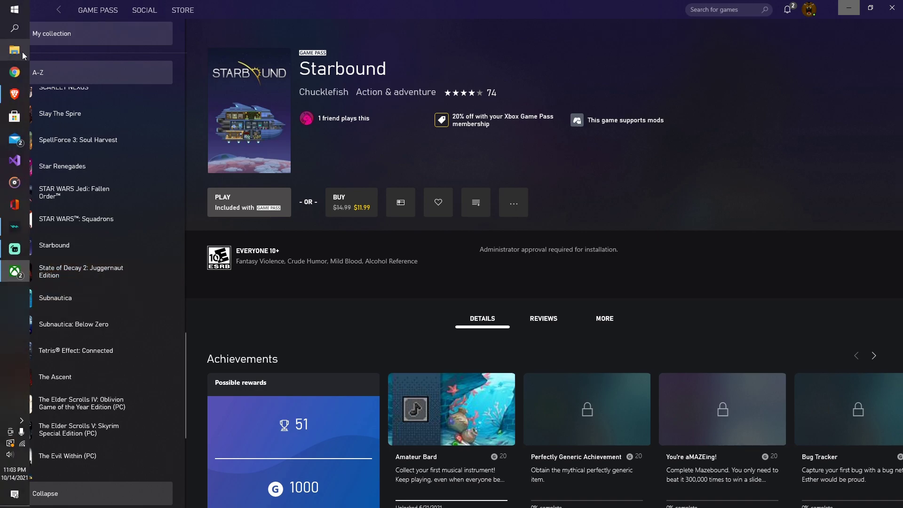
Step: Browse to Documents\Starbound in File Explorer and right-click starbound_server.config
left_click(15, 50)
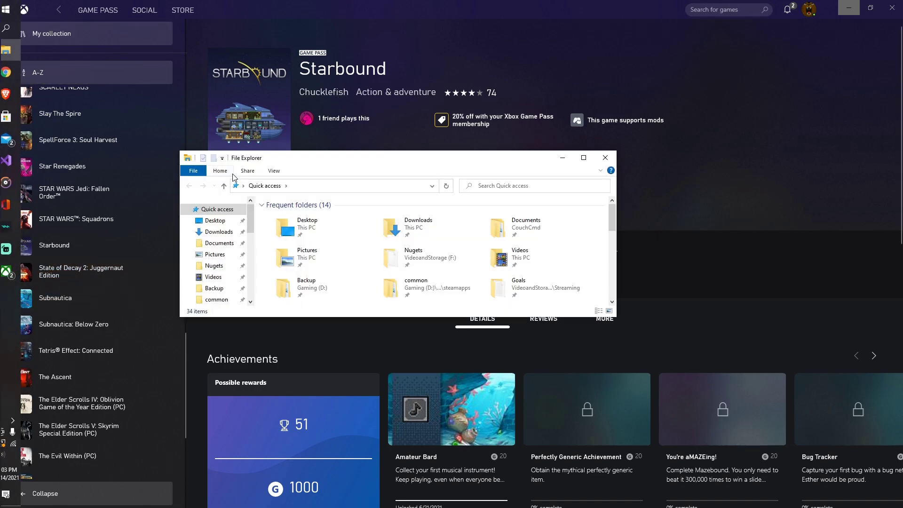
left_click(219, 244)
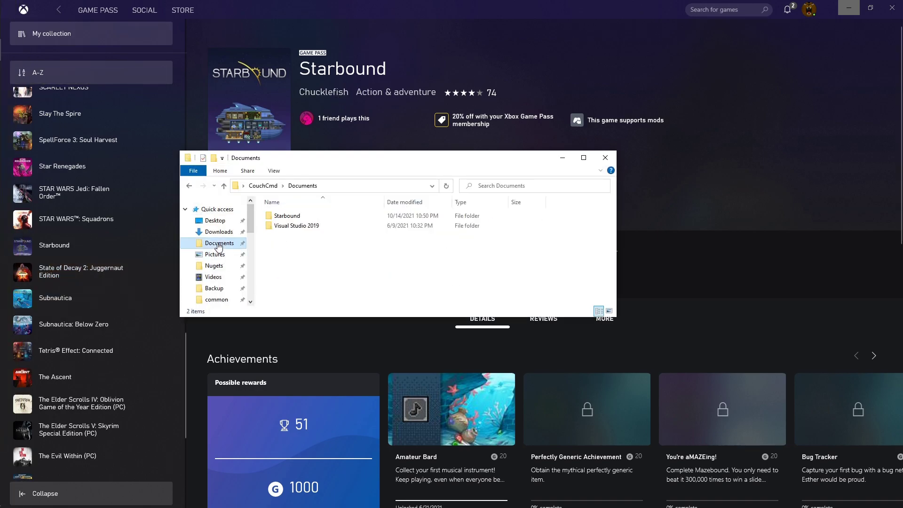
double_click(284, 217)
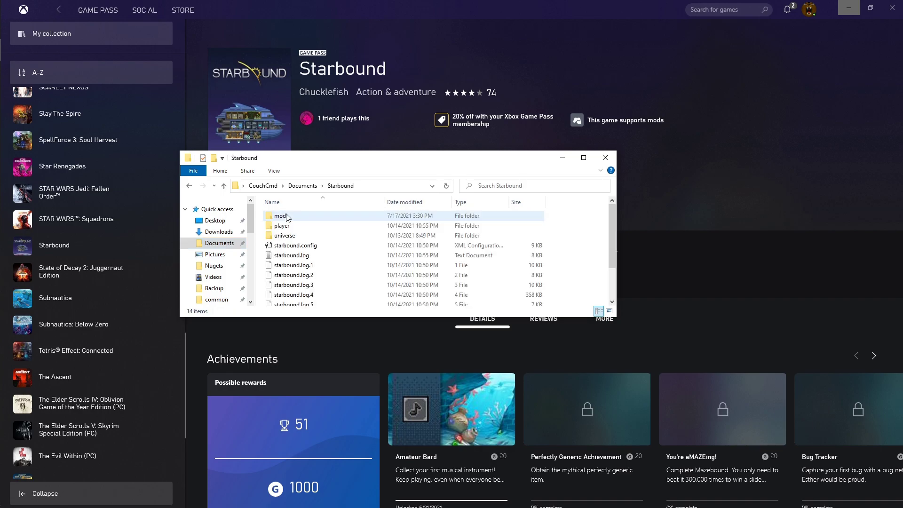
scroll(324, 241, "down", 2)
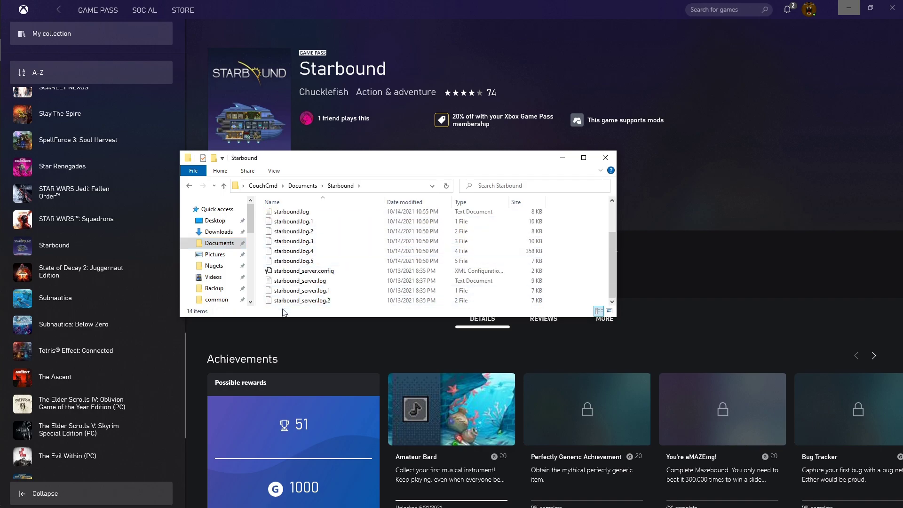
right_click(280, 274)
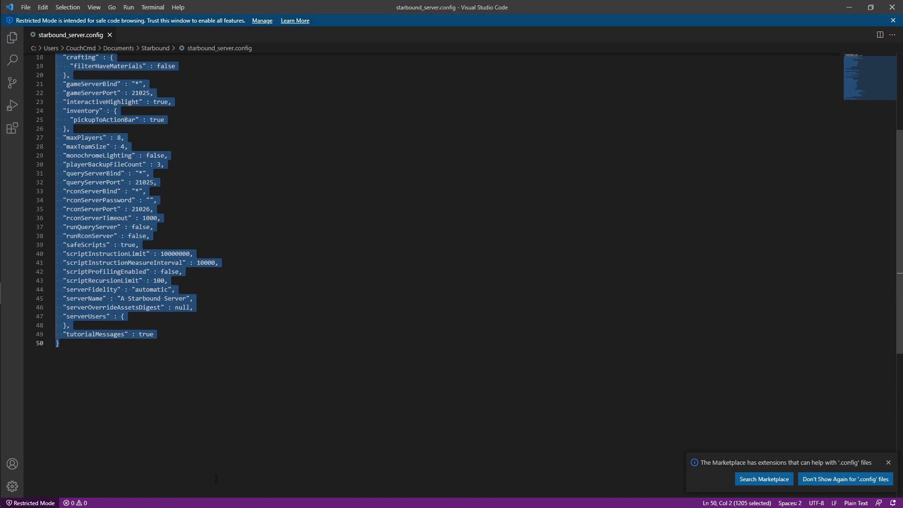
Step: Clear the whole-file selection, then collapse and re-expand the config's top-level block
scroll(216, 478, "up", 5)
left_click(109, 173)
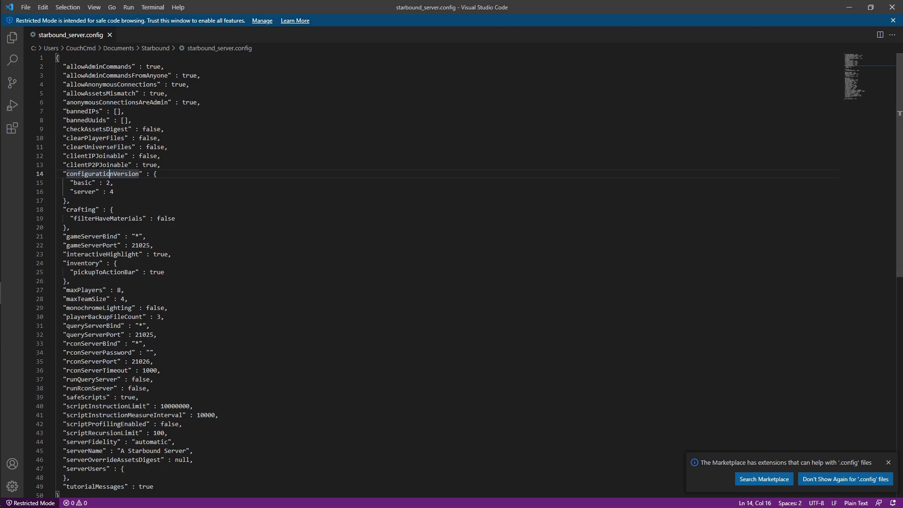
left_click(58, 58)
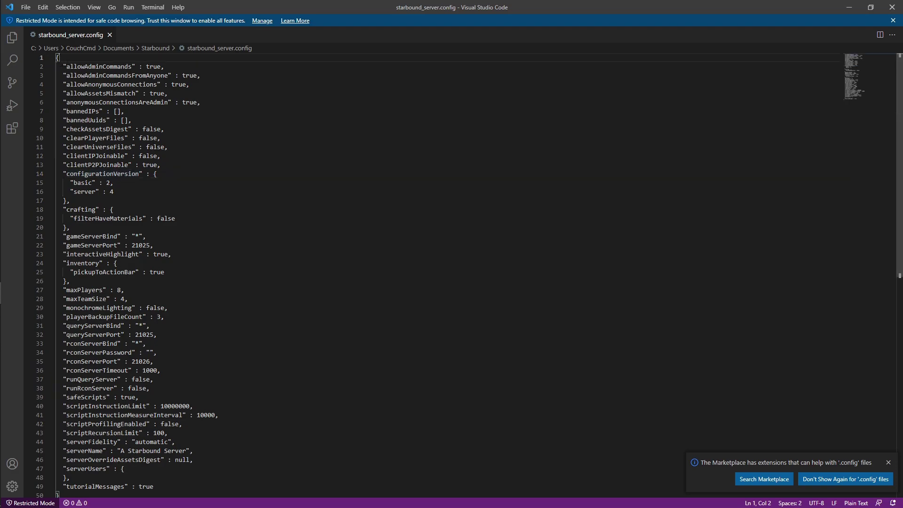
left_click(51, 57)
left_click(50, 57)
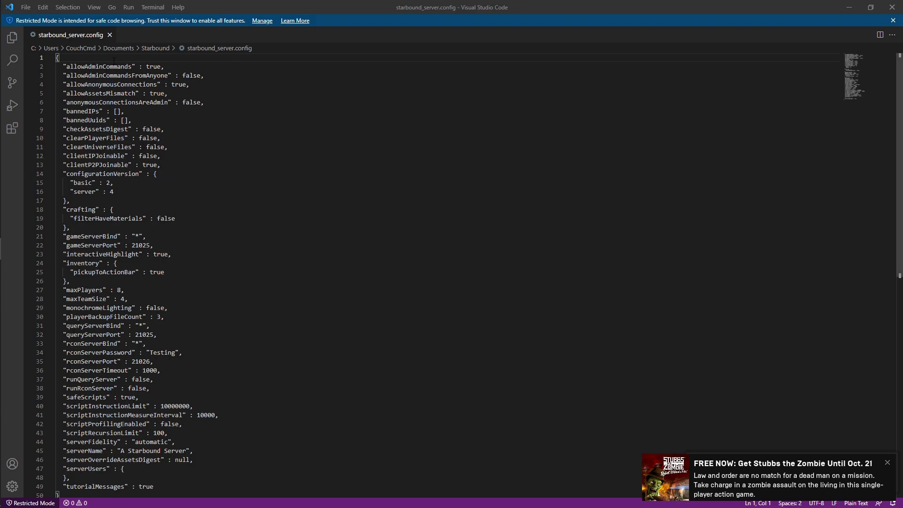
double_click(112, 67)
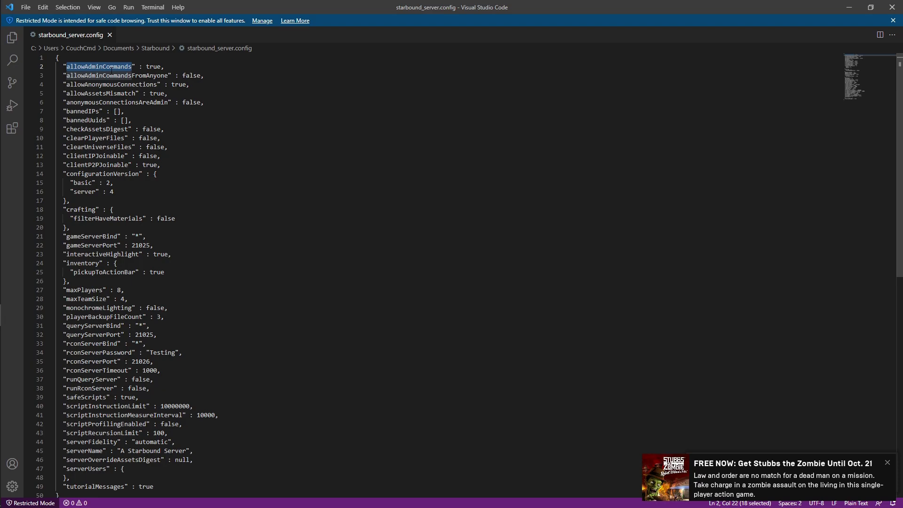
double_click(149, 67)
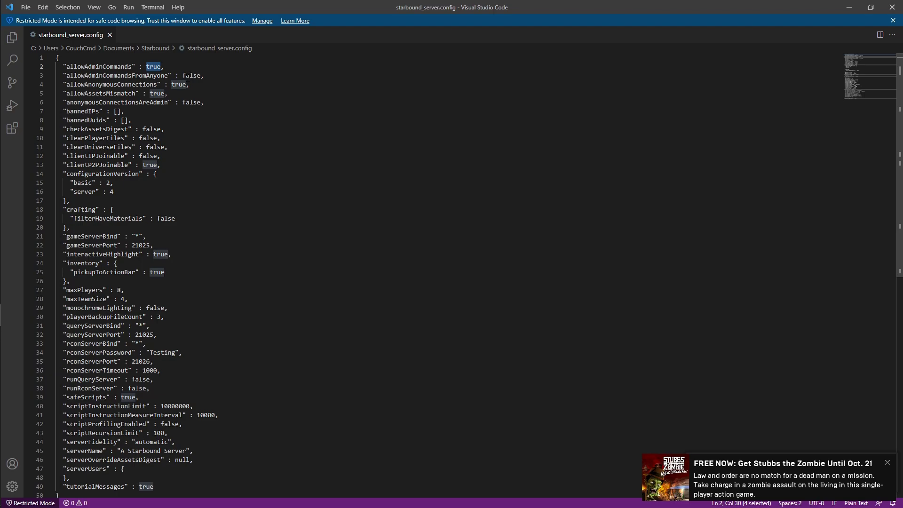
double_click(133, 75)
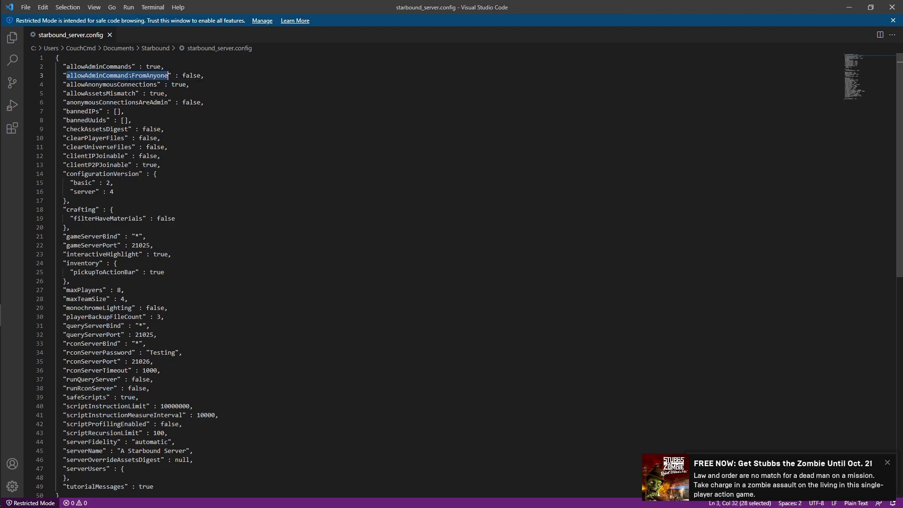
left_click(194, 75)
double_click(194, 75)
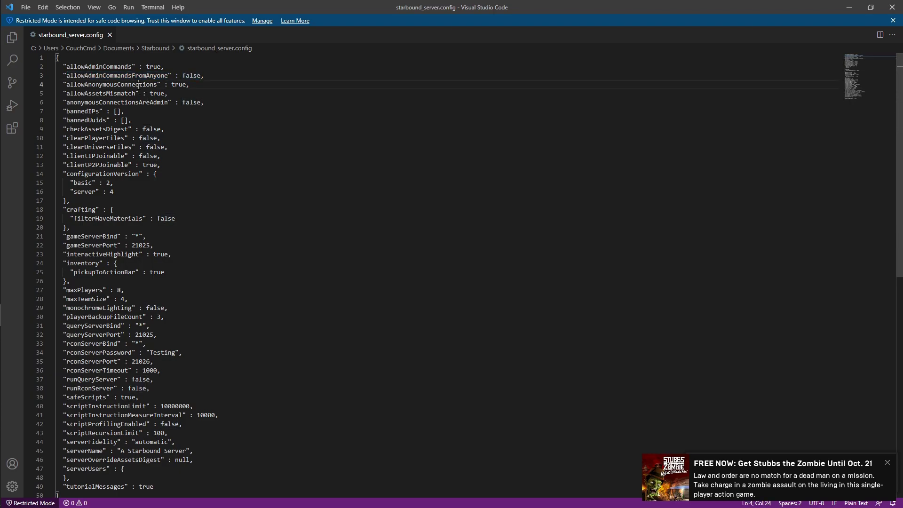
double_click(157, 84)
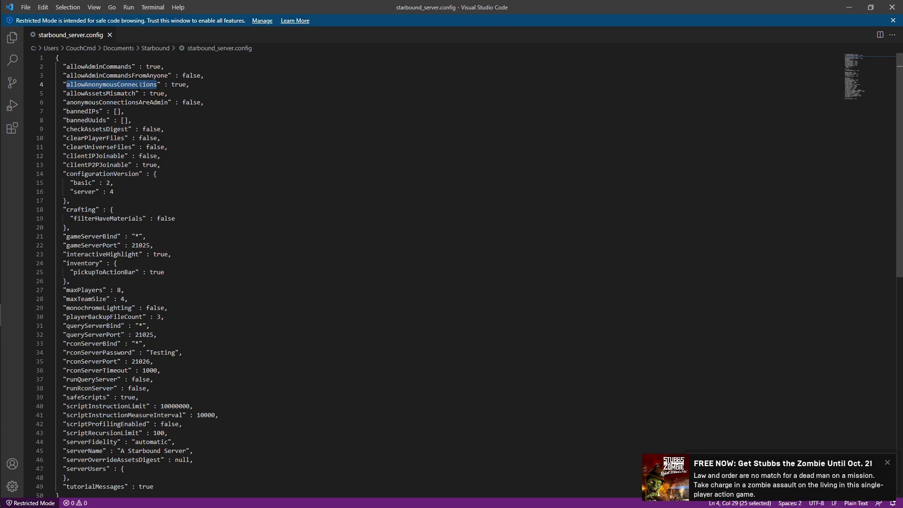
double_click(94, 468)
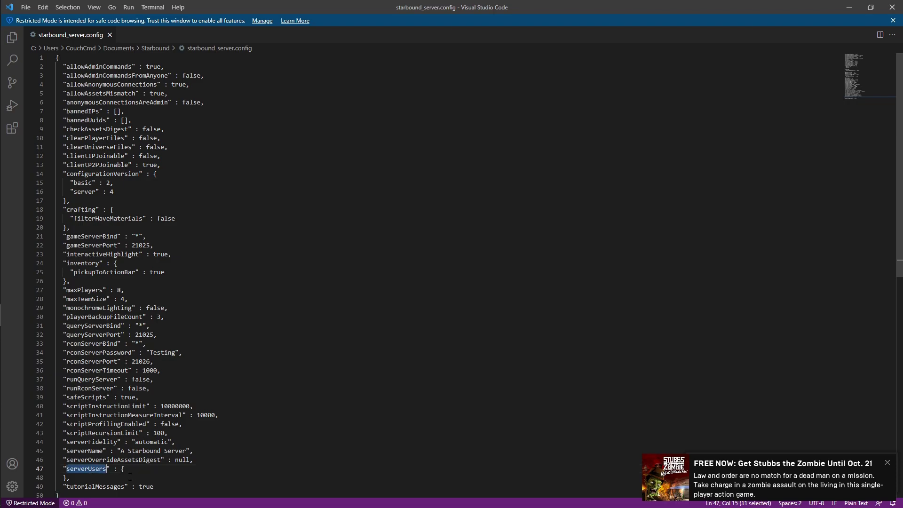
double_click(123, 85)
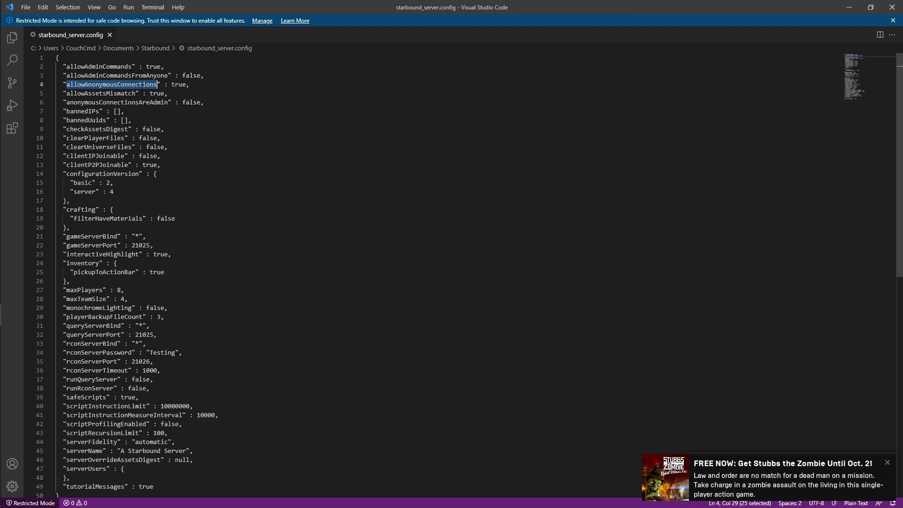
left_click(143, 469)
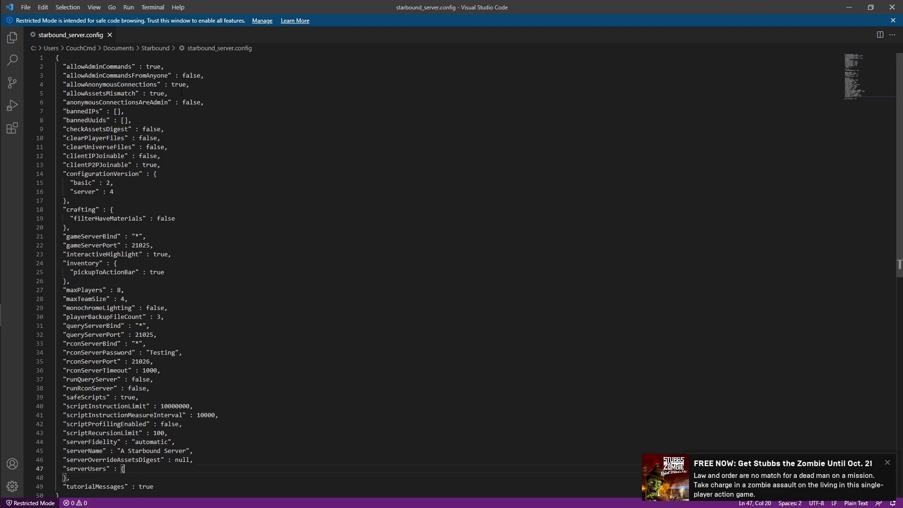
double_click(118, 93)
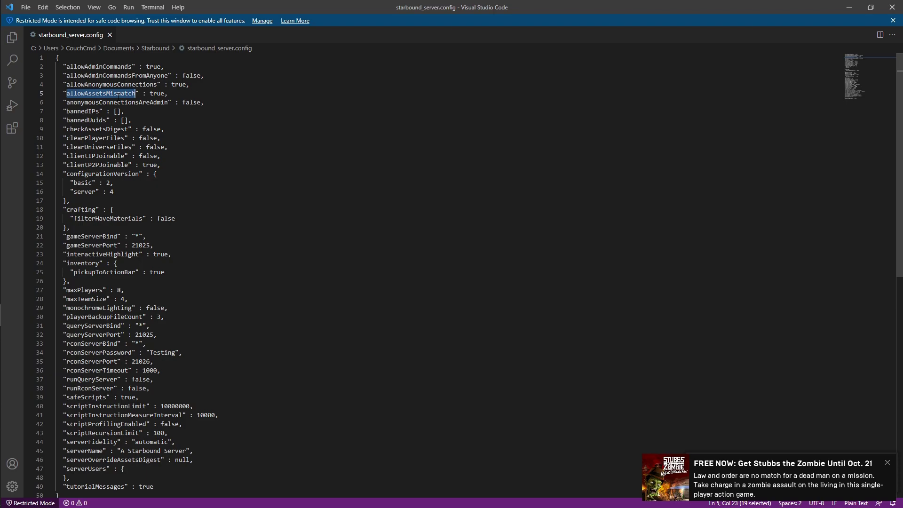
double_click(141, 103)
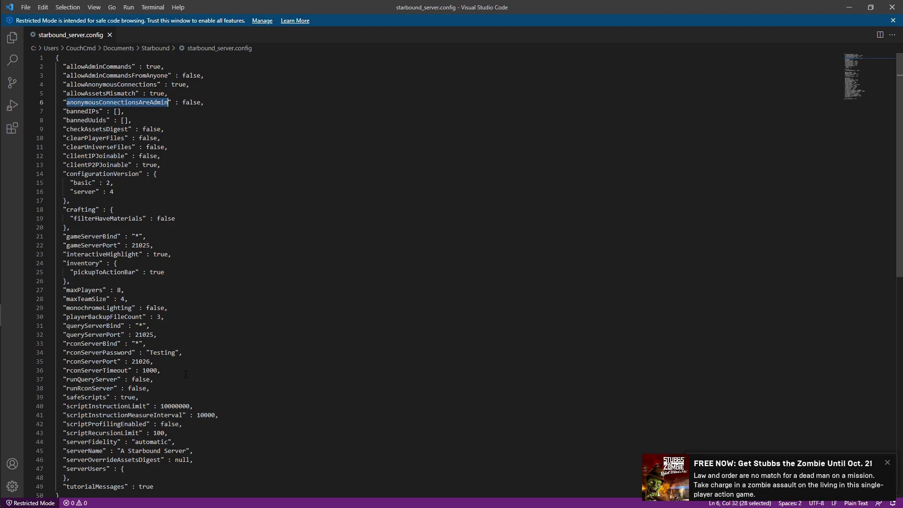
left_click(133, 472)
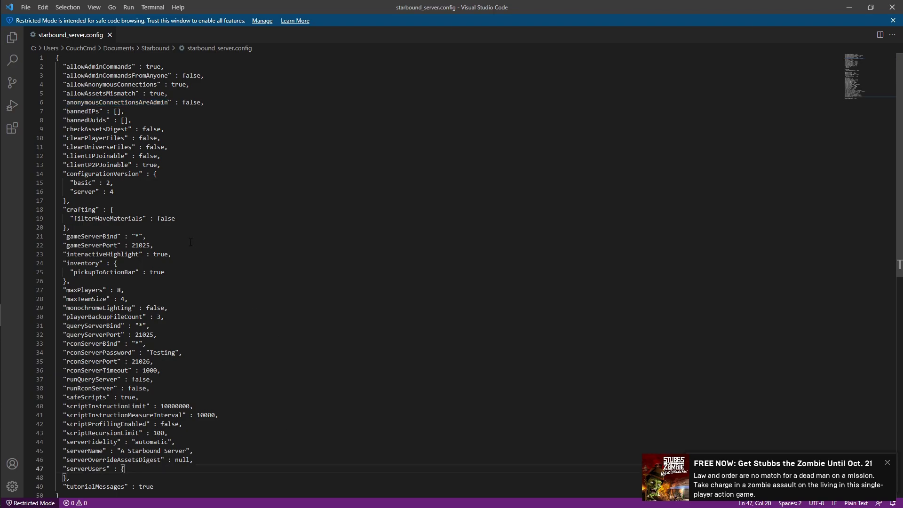
double_click(99, 67)
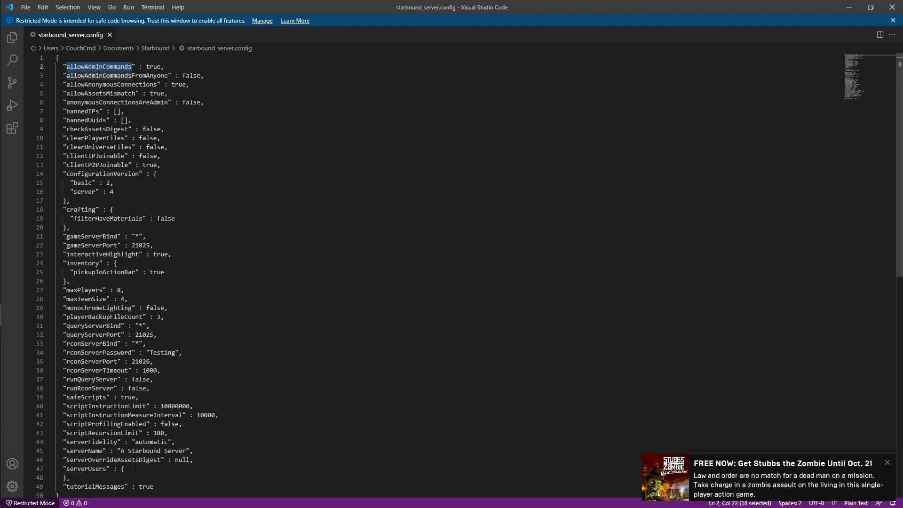
left_click(135, 471)
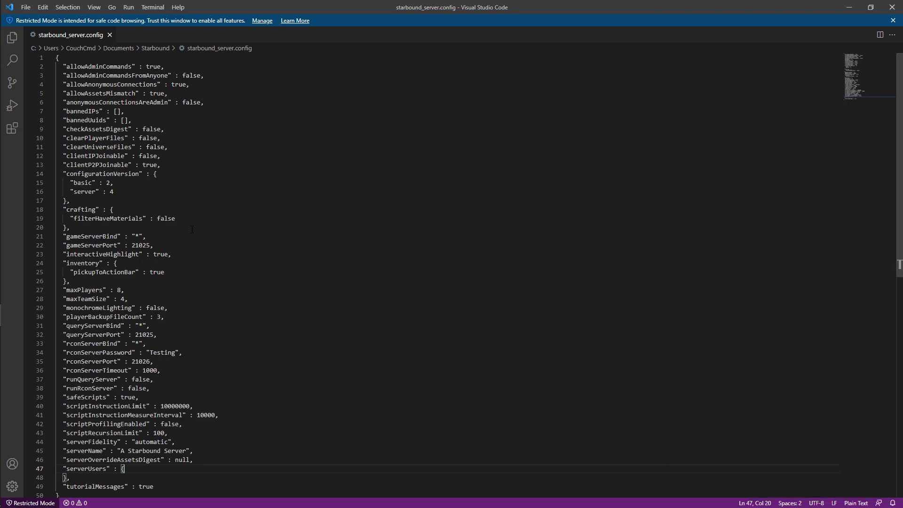
left_click(173, 150)
mouse_move(20, 188)
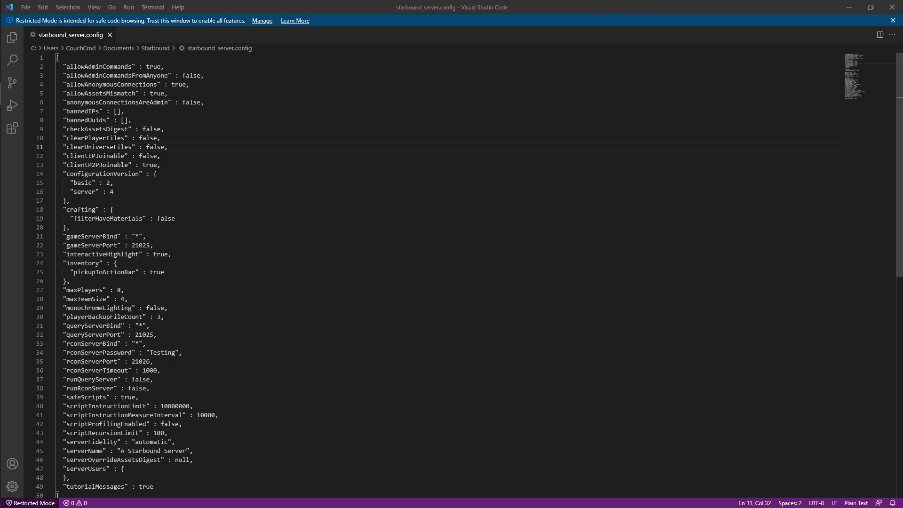
Step: Change clientIPJoinable from false to true, then check the clientP2PJoinable setting
double_click(76, 155)
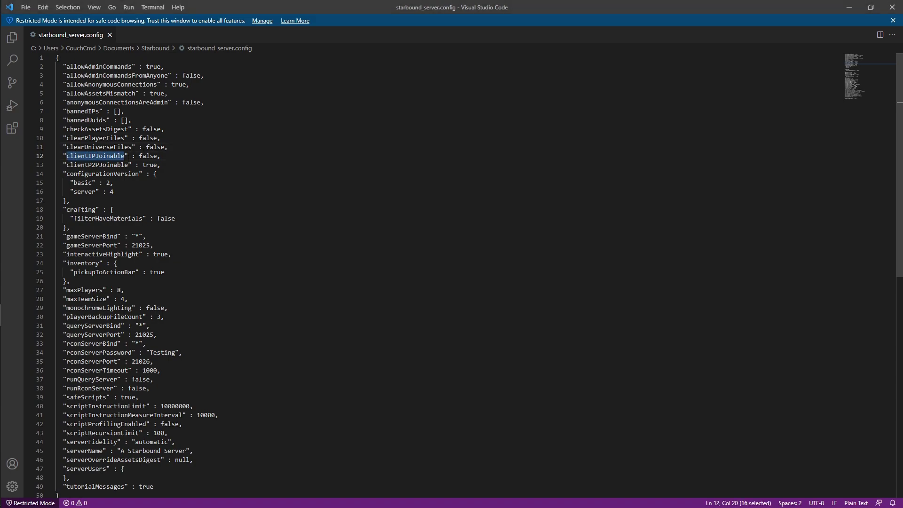
double_click(148, 155)
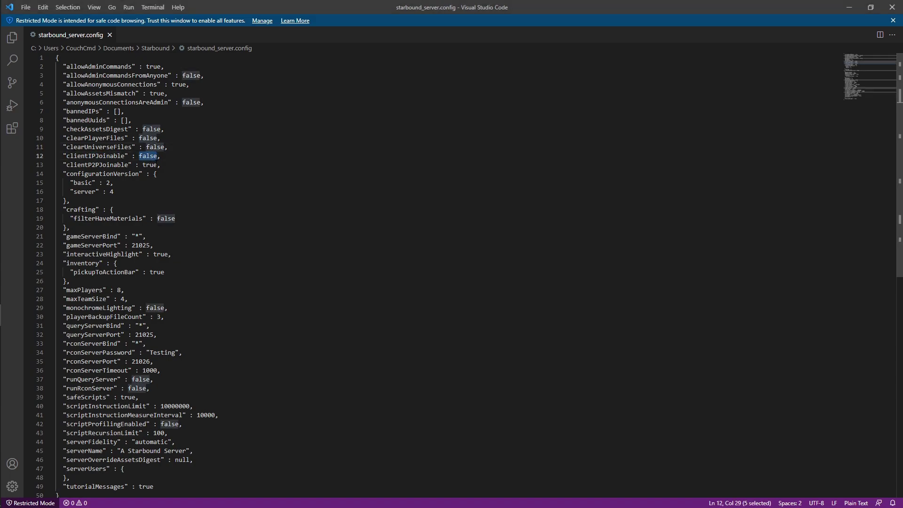
type("T")
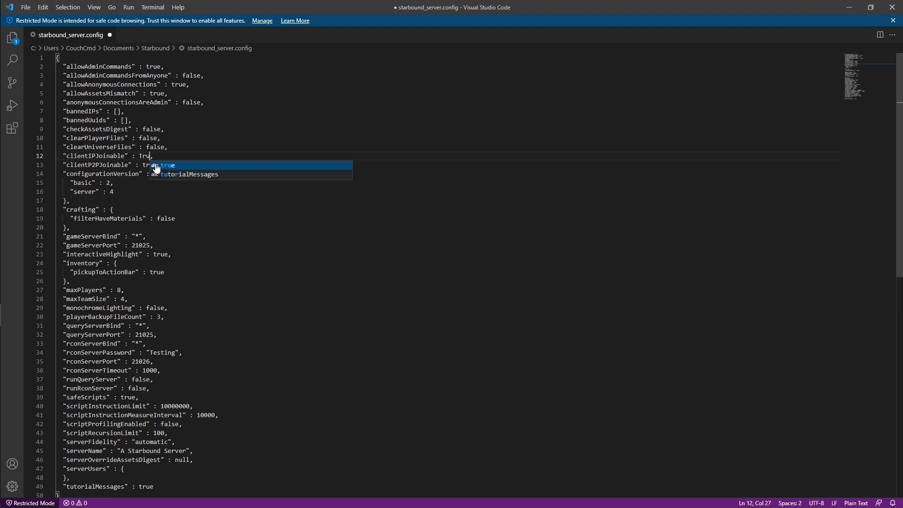
key("BackSpace")
type("true")
left_click(187, 113)
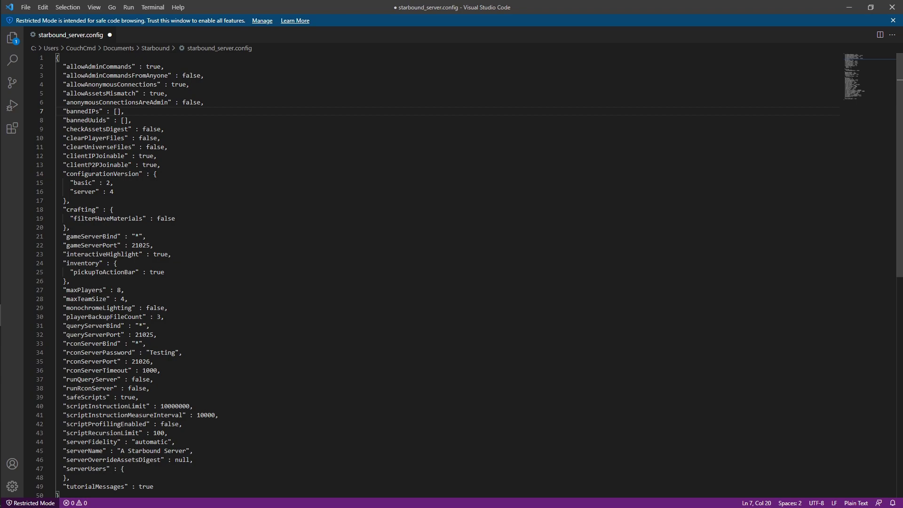
double_click(97, 165)
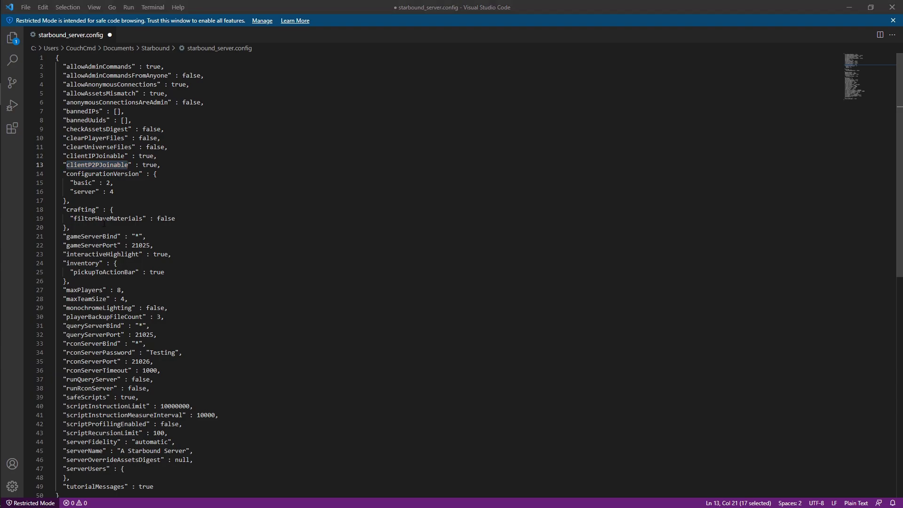
Step: Review filterHaveMaterials, gameServerBind and the 21025 gameServerPort settings
double_click(166, 219)
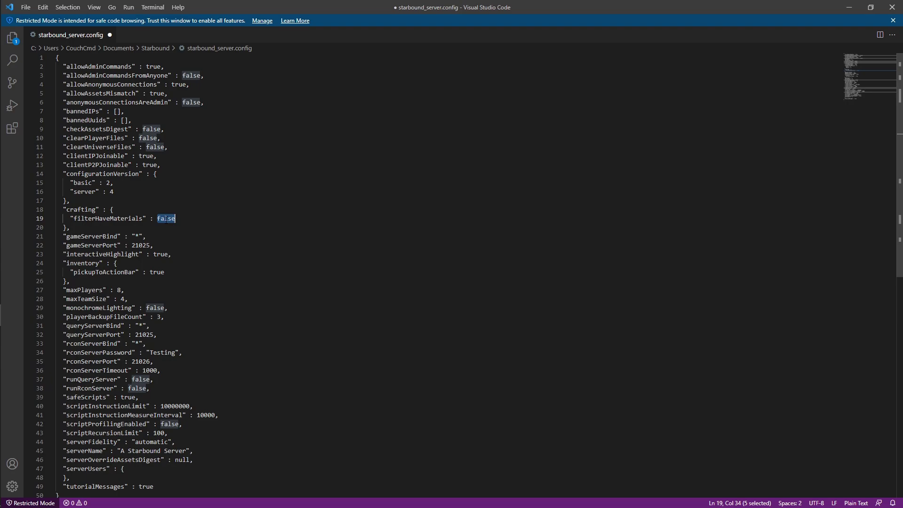
double_click(107, 237)
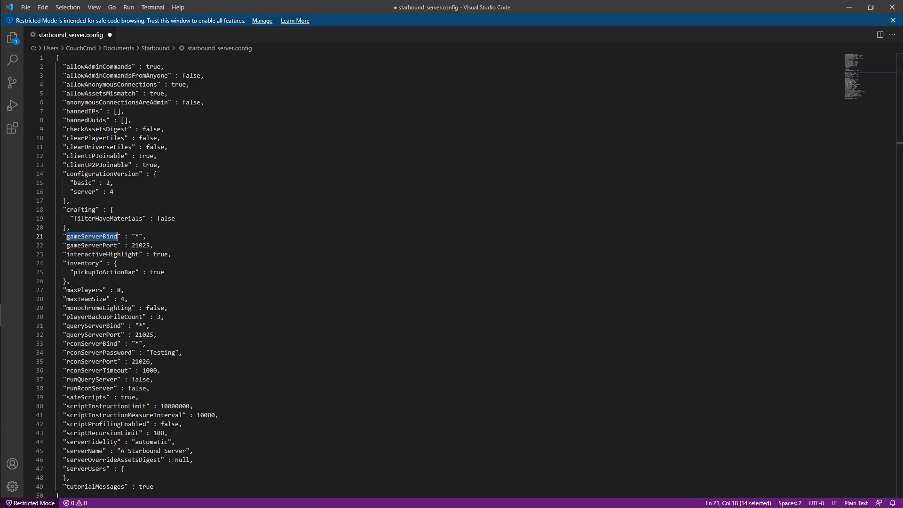
left_click(144, 236)
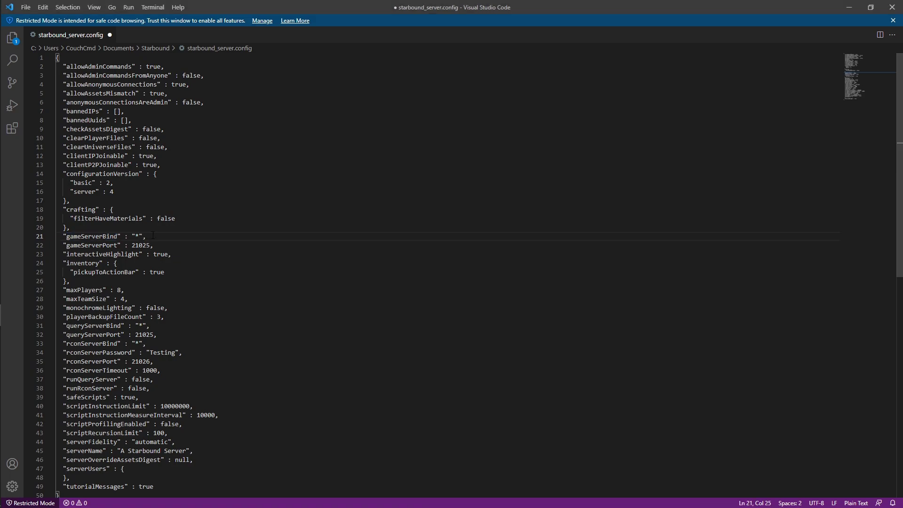
double_click(142, 246)
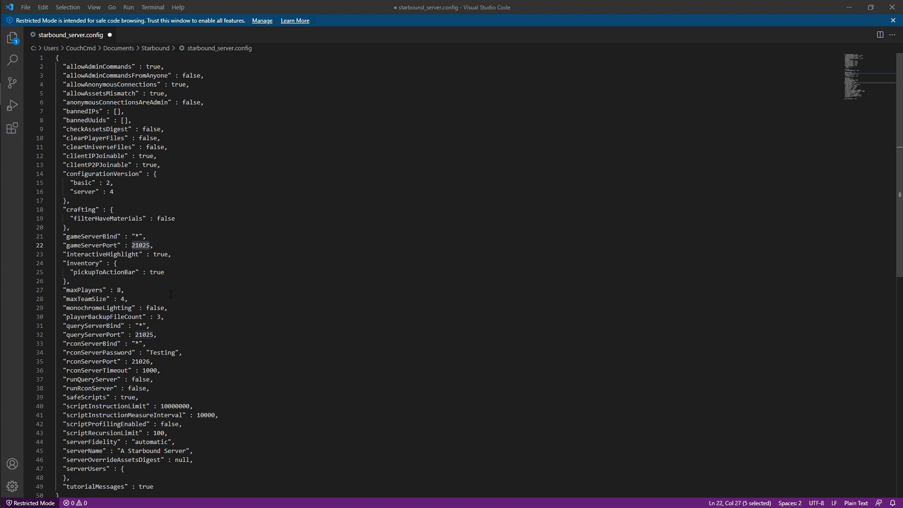
Step: Review the queryServer and rcon settings lines and place the caret in runRconServer's value
left_click_drag(164, 335, 52, 325)
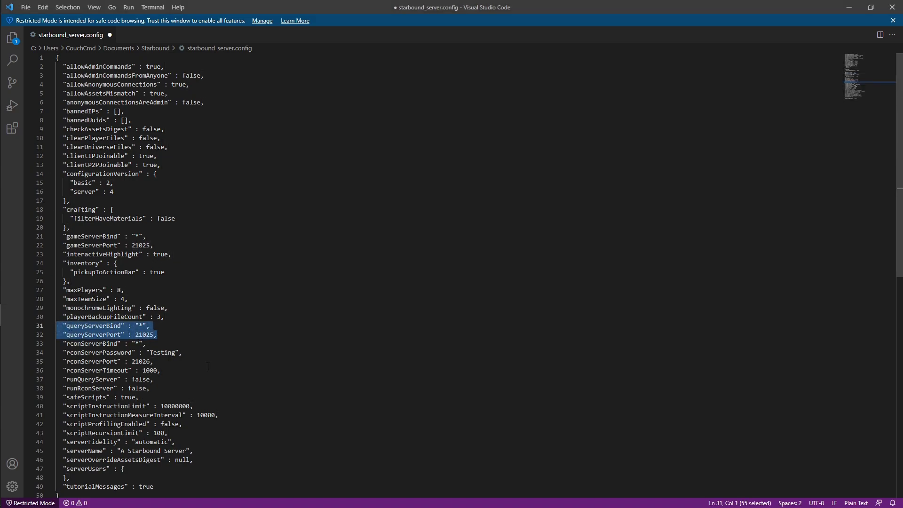
left_click_drag(149, 390, 44, 348)
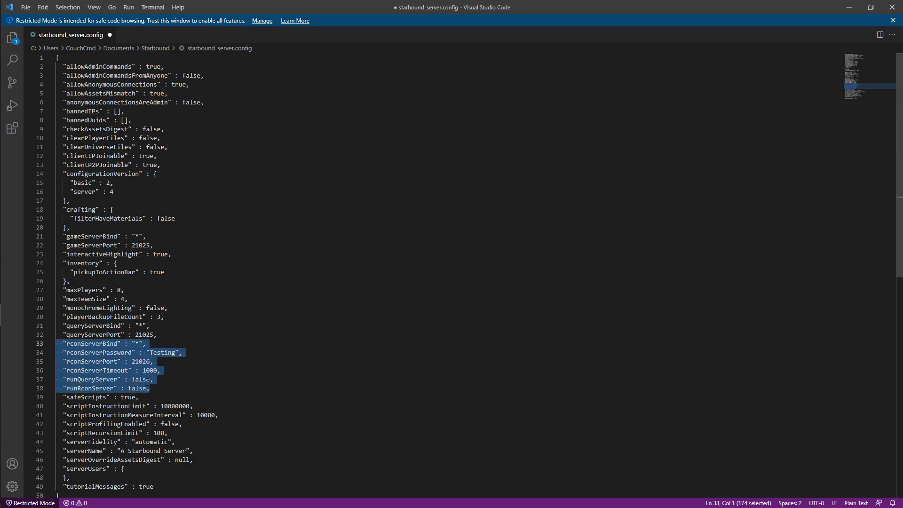
left_click(78, 386)
left_click(78, 380)
left_click(136, 389)
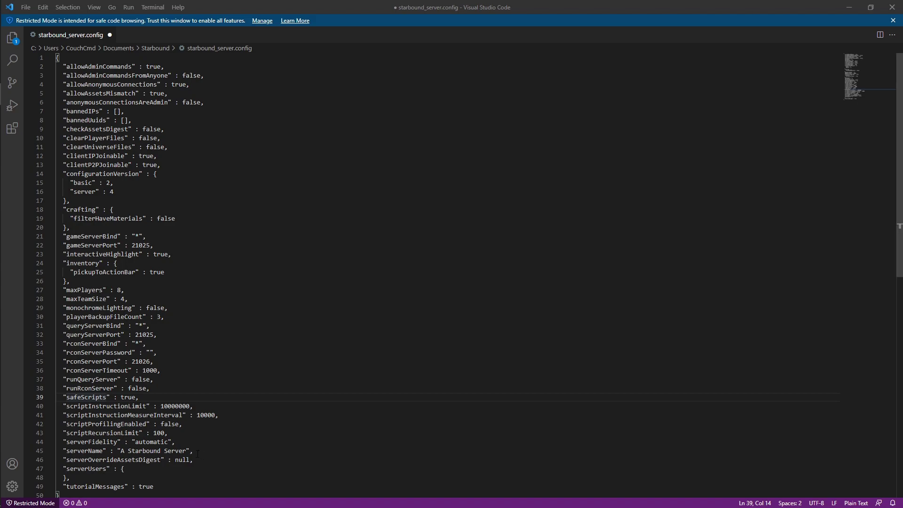
Step: Place the caret after the serverUsers opening brace, below tutorialMessages
left_click(188, 471)
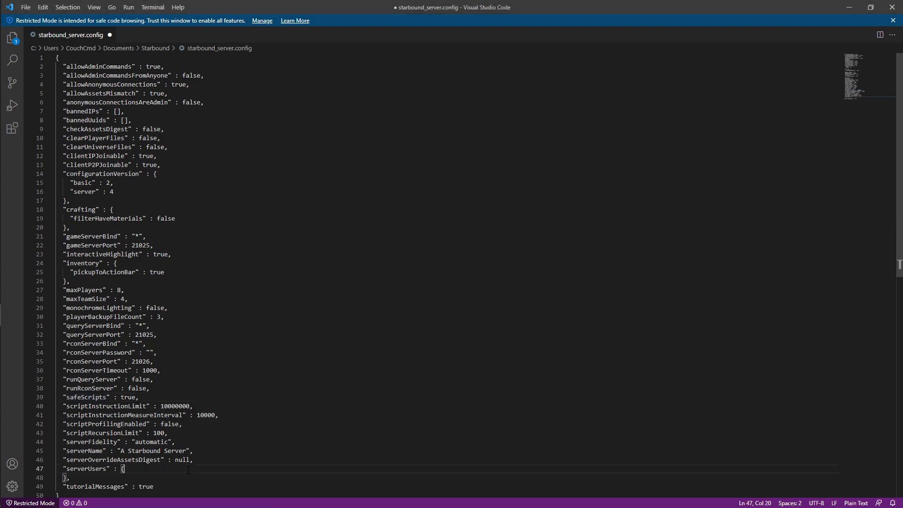
scroll(136, 480, "down", 3)
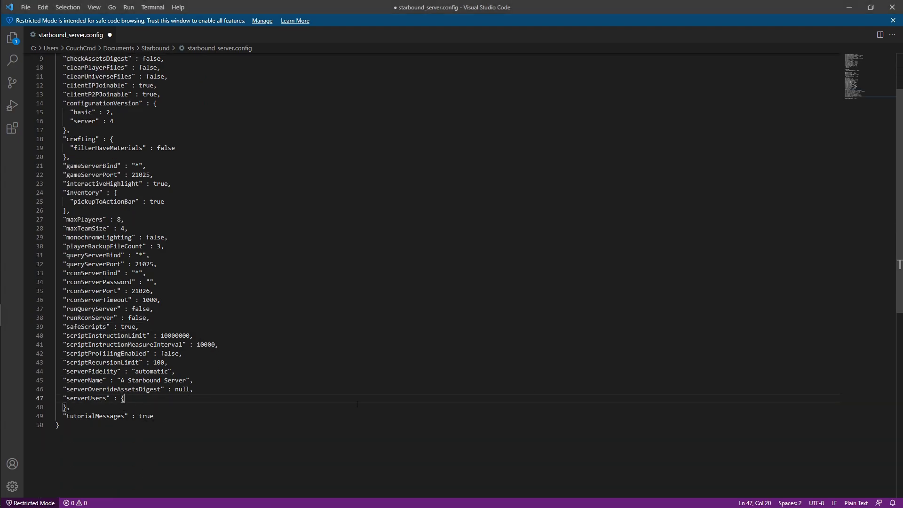
left_click(154, 416)
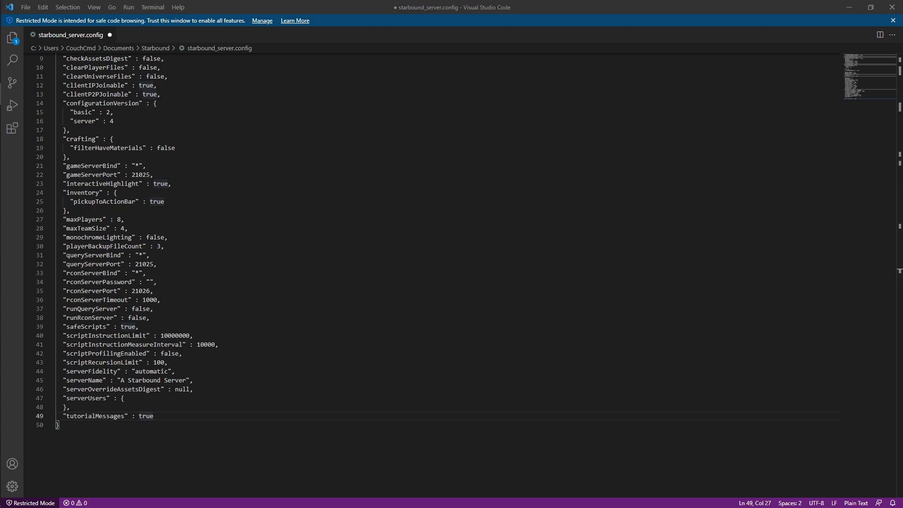
scroll(452, 275, "up", 3)
scroll(451, 275, "down", 1)
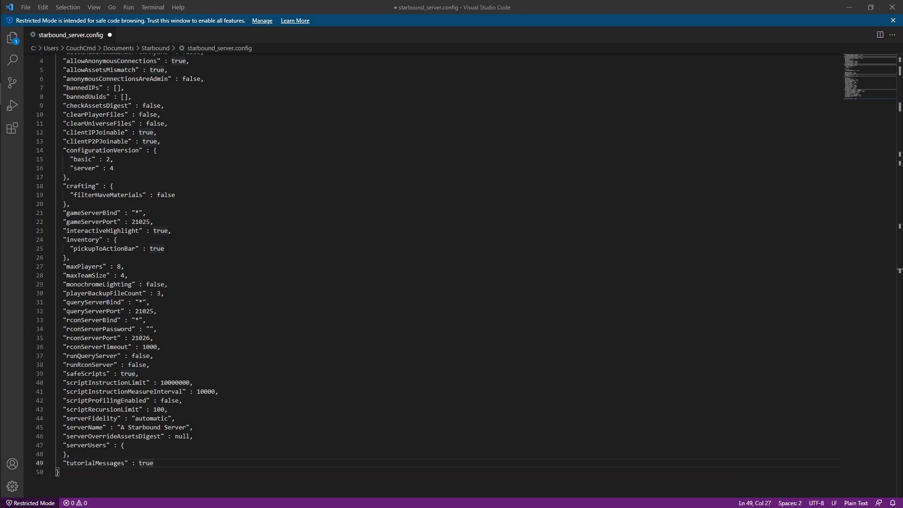
left_click(158, 450)
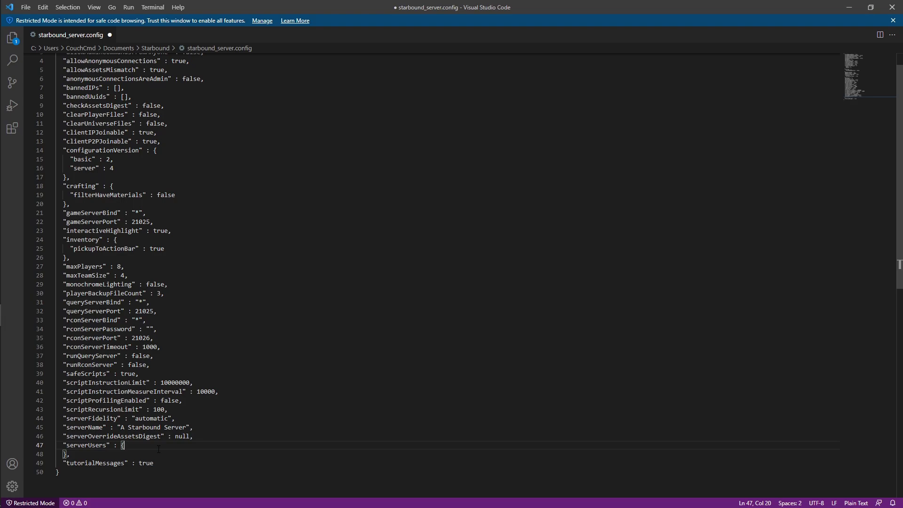
Step: Add a "yourname" user entry with "admin": true and a password
key("Return")
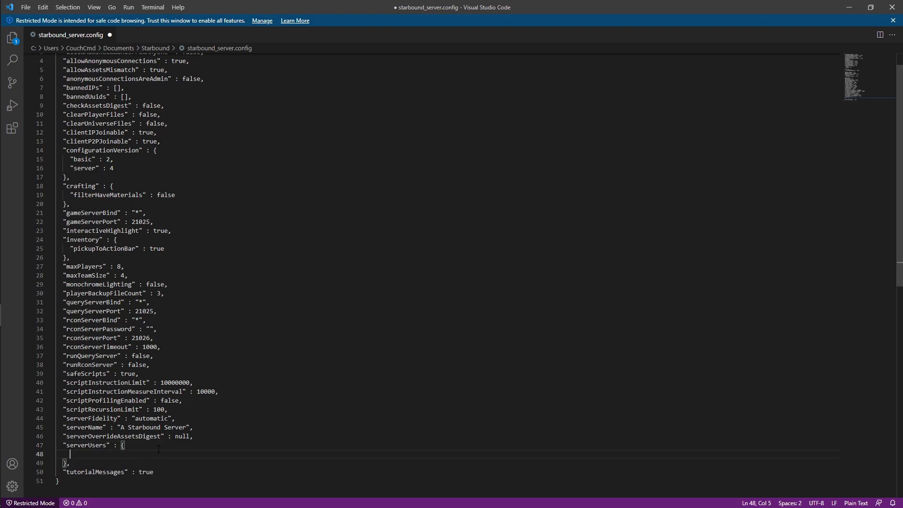
type("\"")
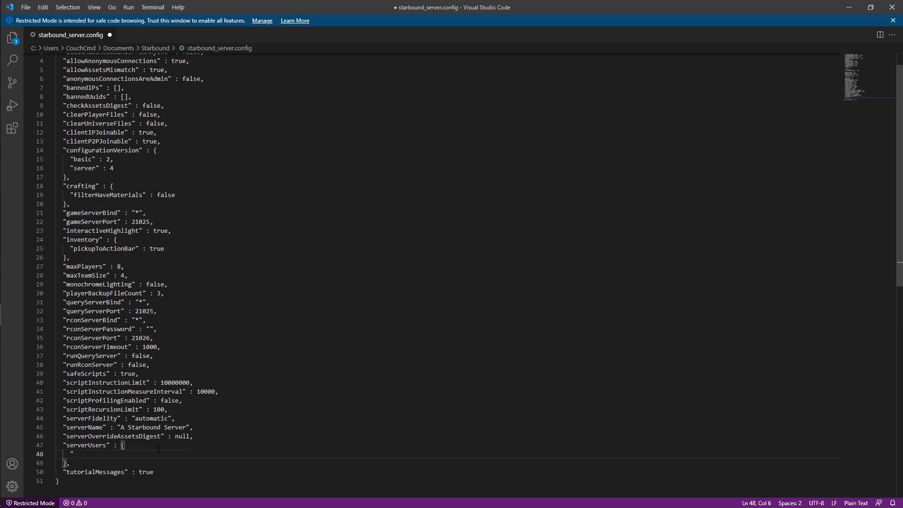
type("yourname\": {")
key("Return")
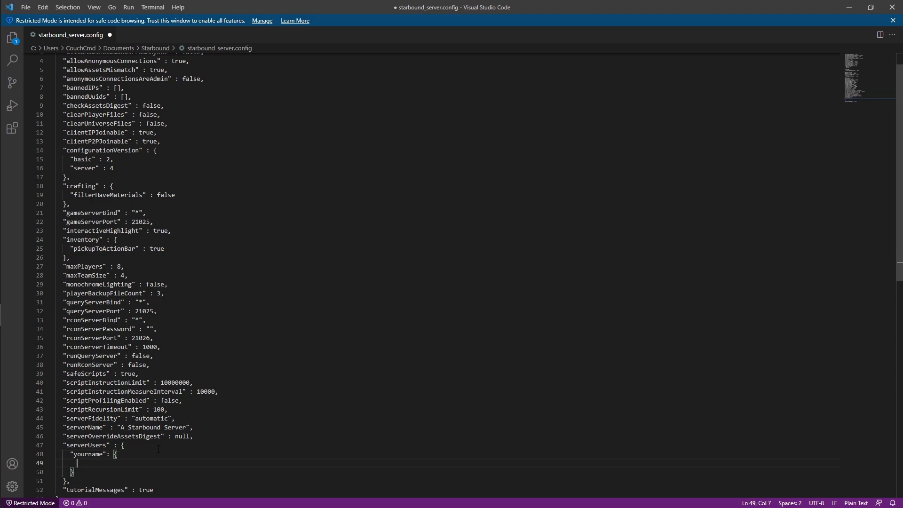
type("\"admin")
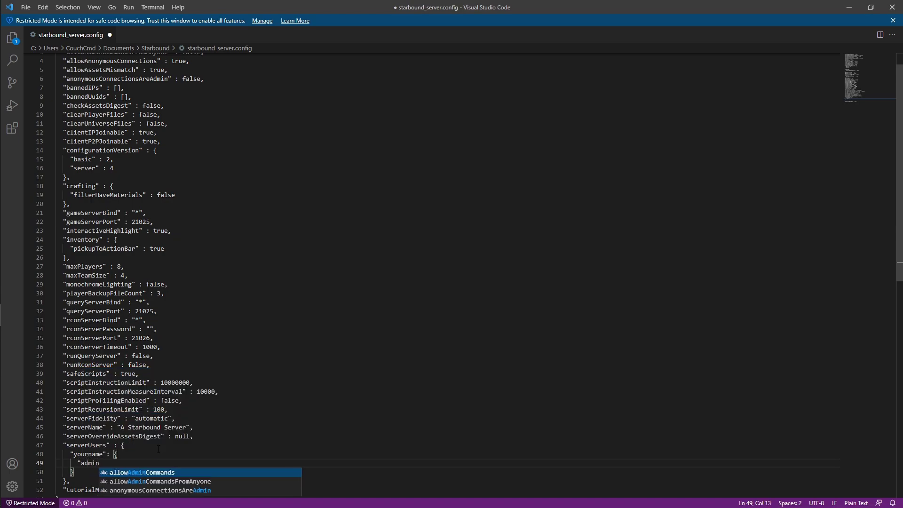
type("\": true,")
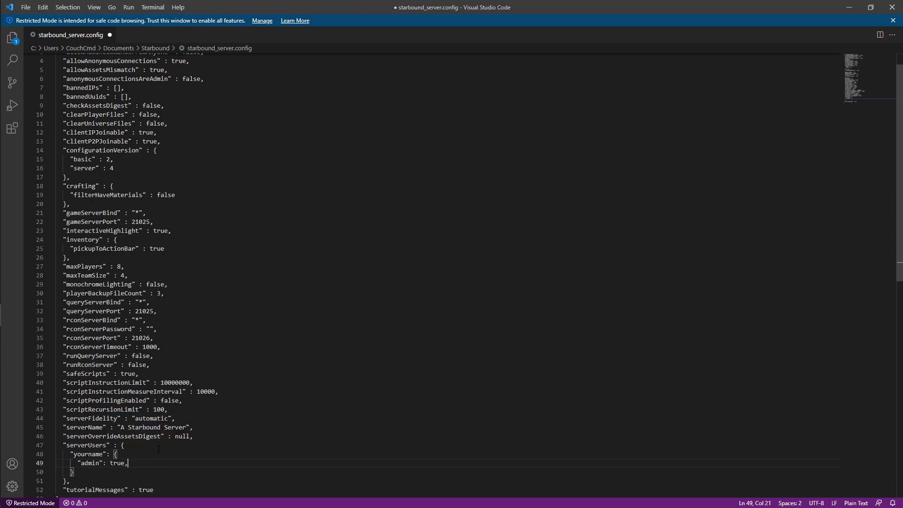
key("Return")
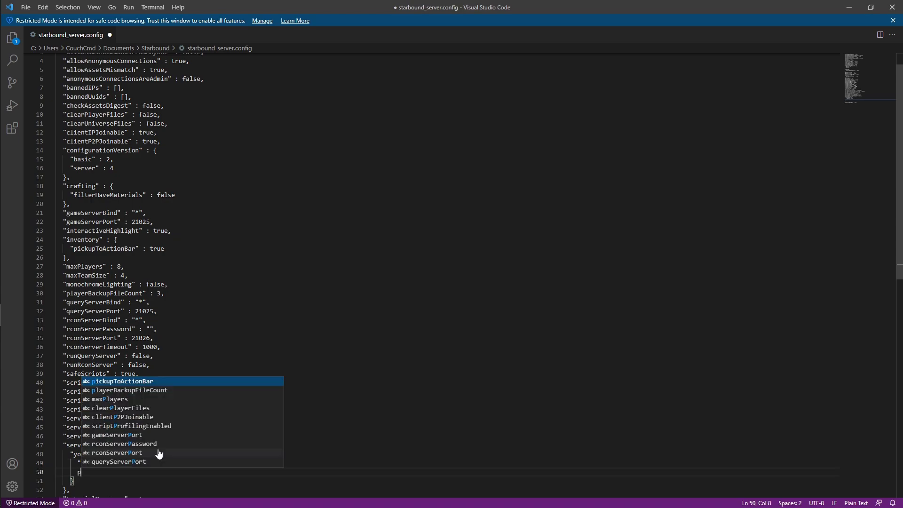
type("\"pass")
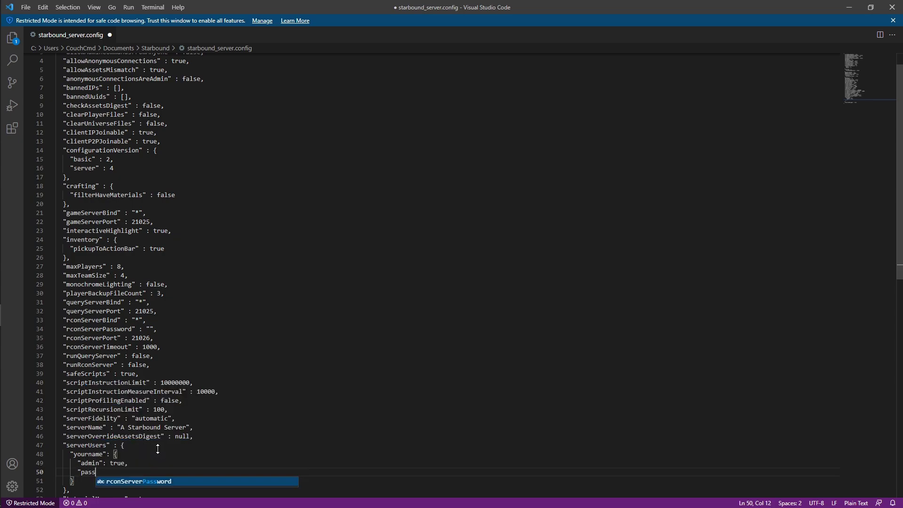
type("word\"")
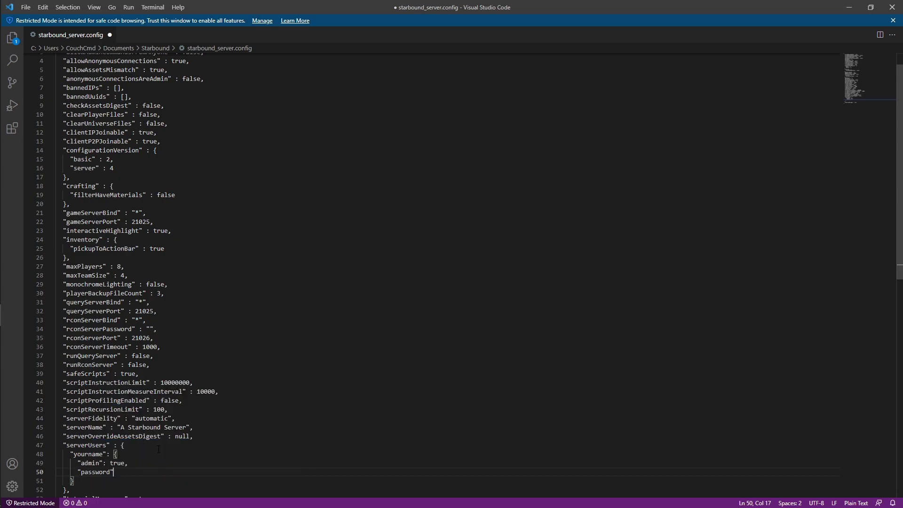
type(": \"testing")
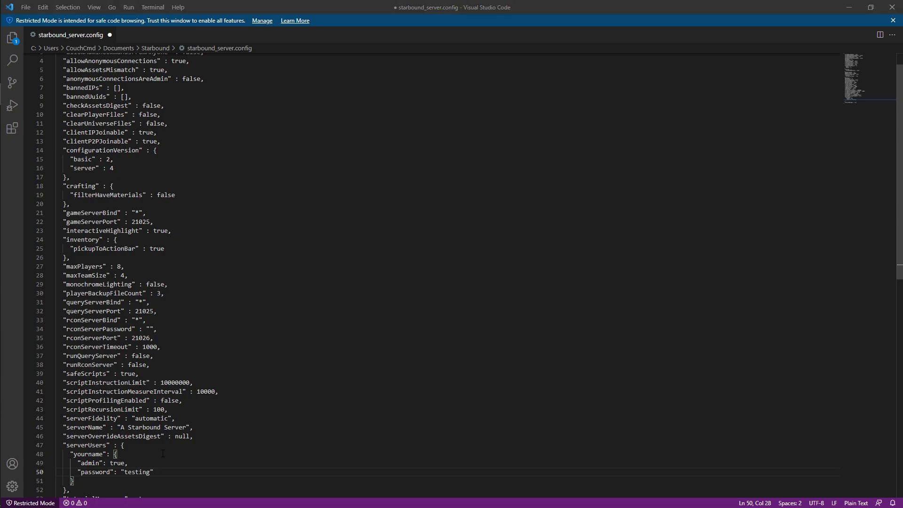
scroll(223, 429, "down", 5)
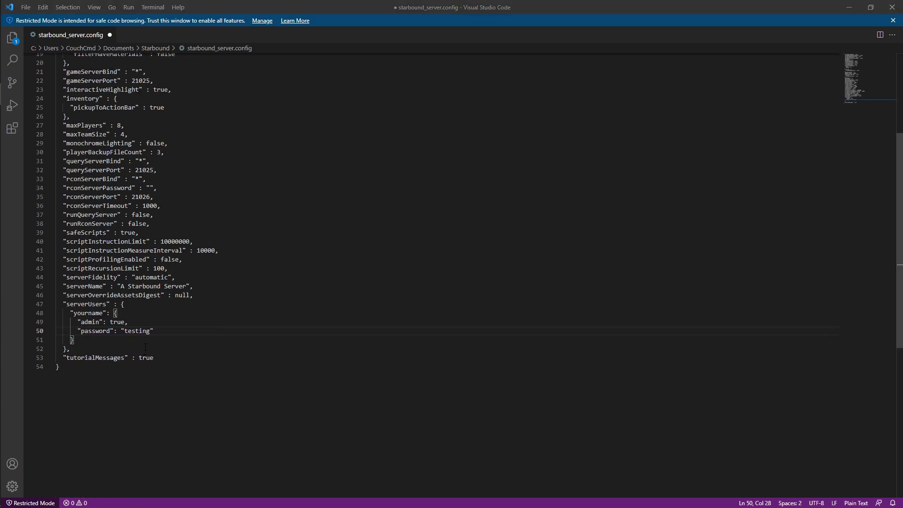
Step: Select the whole yourname user entry on lines 47–51
left_click_drag(124, 339, 70, 314)
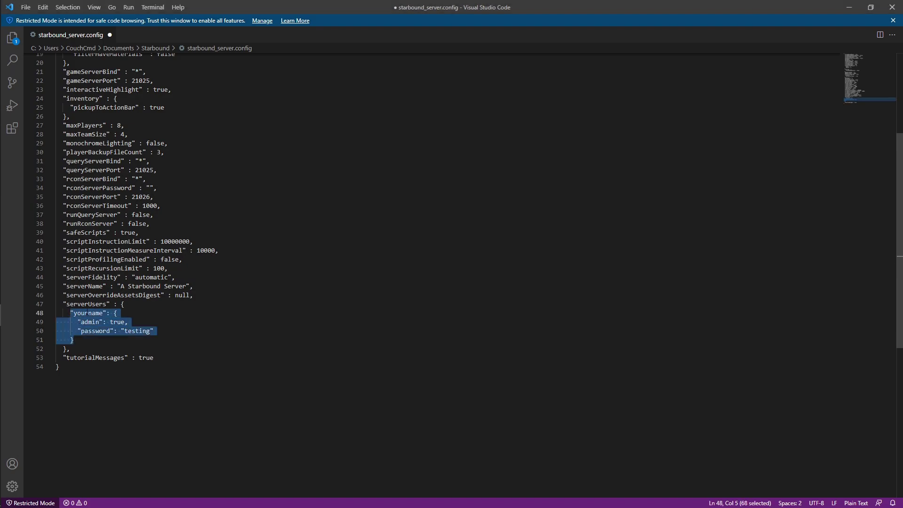
scroll(195, 334, "up", 6)
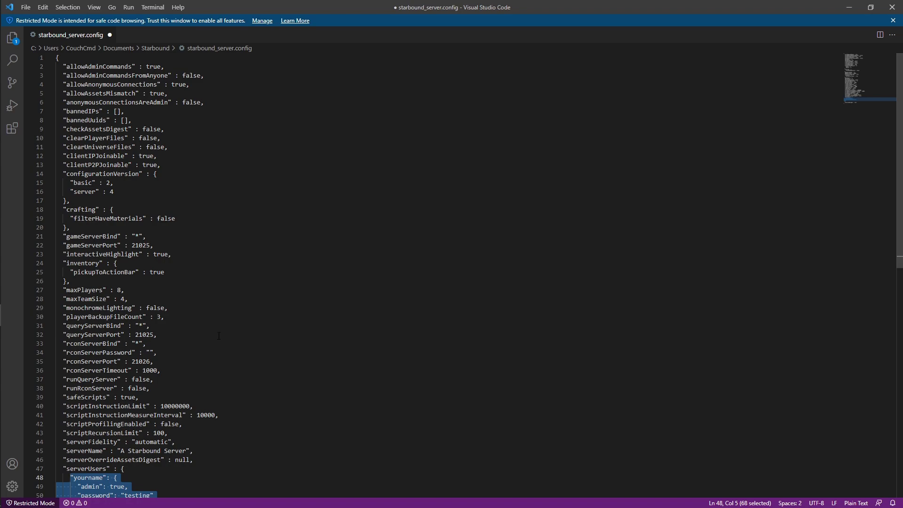
scroll(218, 336, "down", 4)
left_click(74, 387)
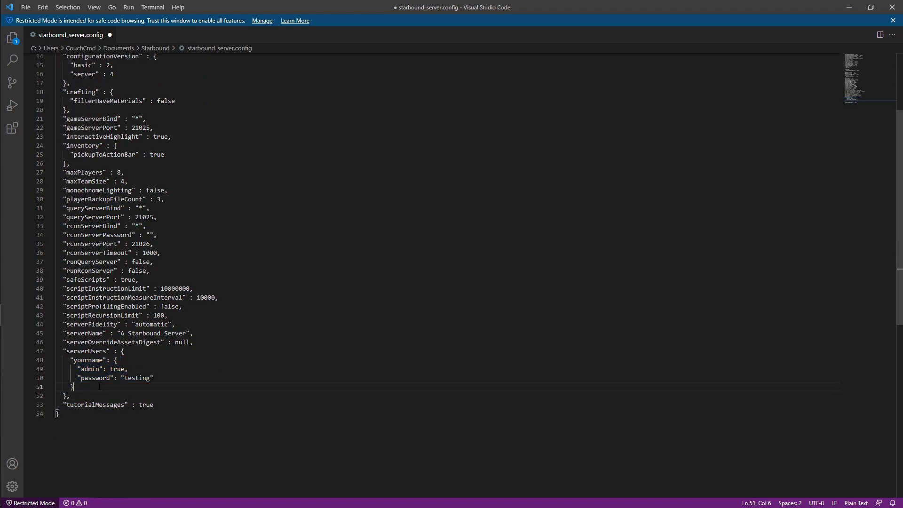
left_click_drag(73, 387, 47, 356)
scroll(211, 342, "up", 4)
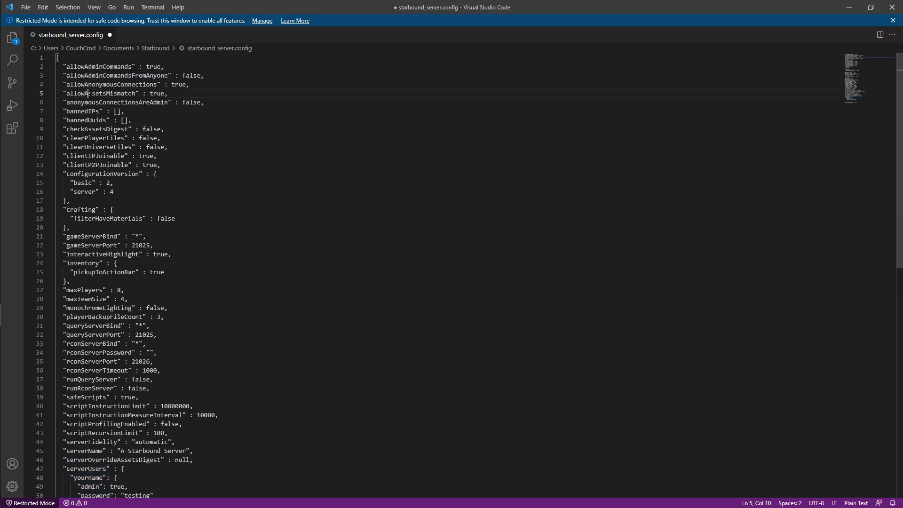
Step: Set allowAnonymousConnections to false and place the caret after the user entry's closing brace
double_click(101, 93)
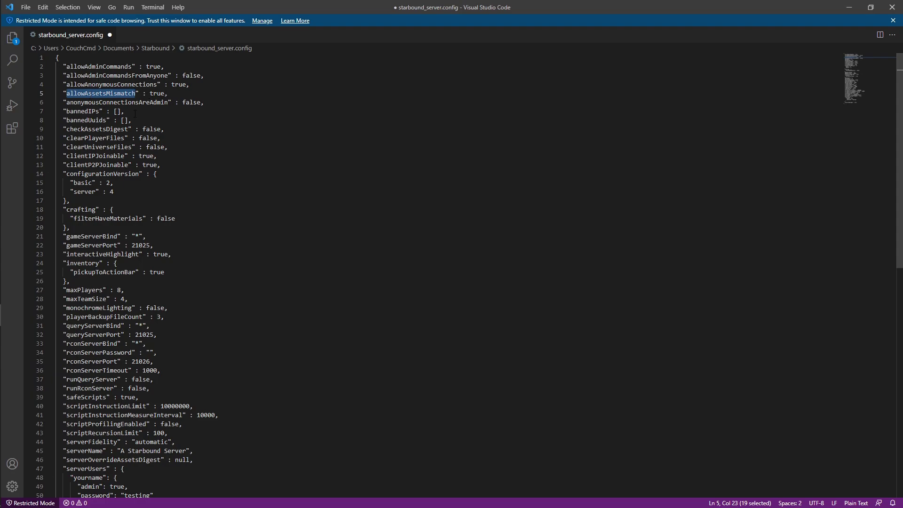
double_click(154, 76)
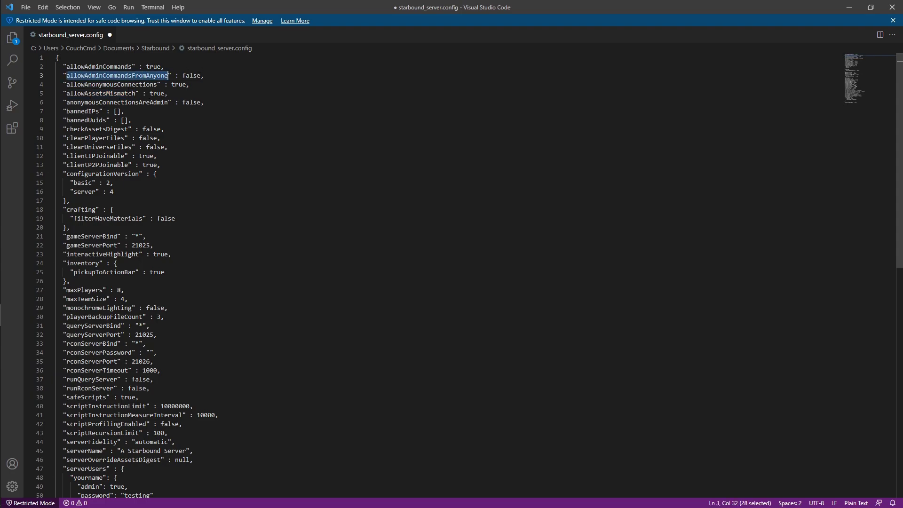
left_click(110, 84)
double_click(109, 84)
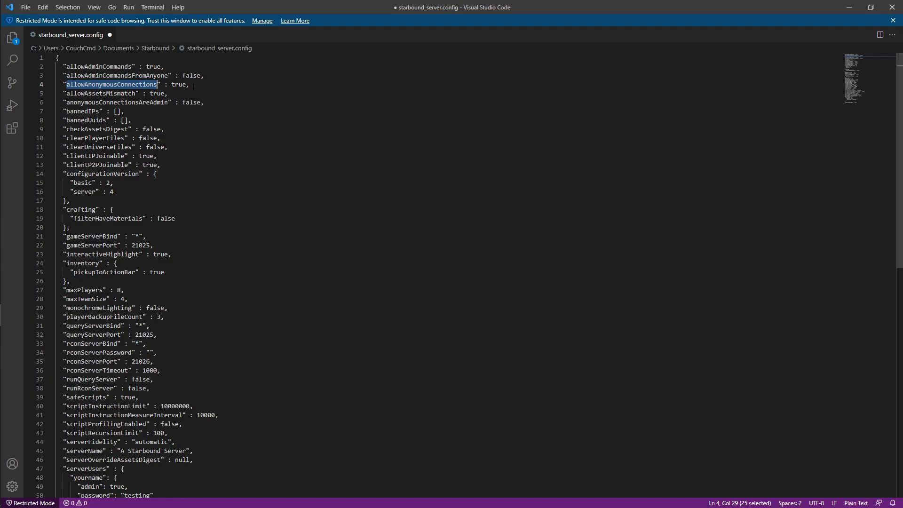
double_click(175, 85)
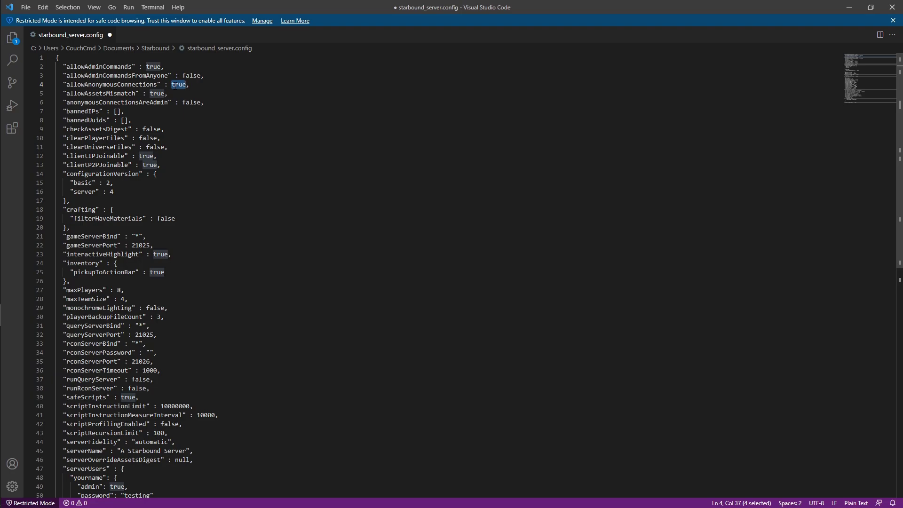
type("false")
left_click(207, 245)
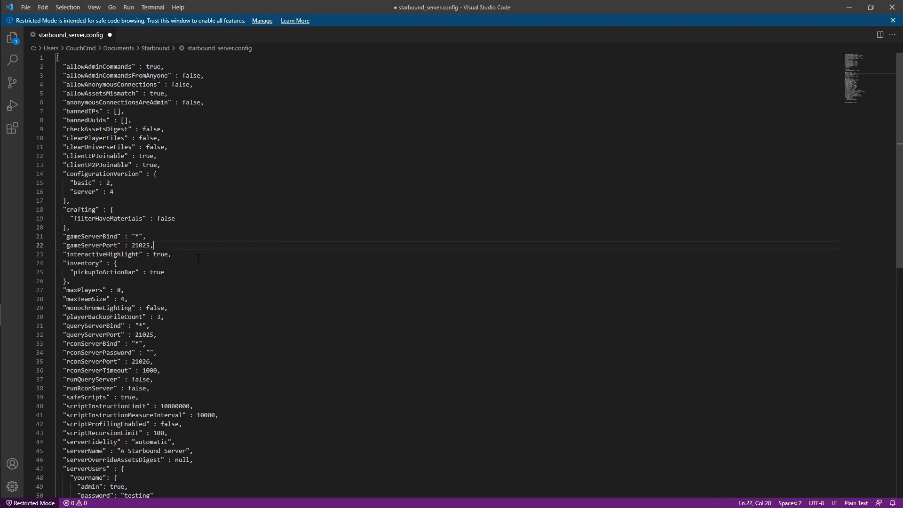
scroll(180, 374, "down", 5)
left_click(83, 386)
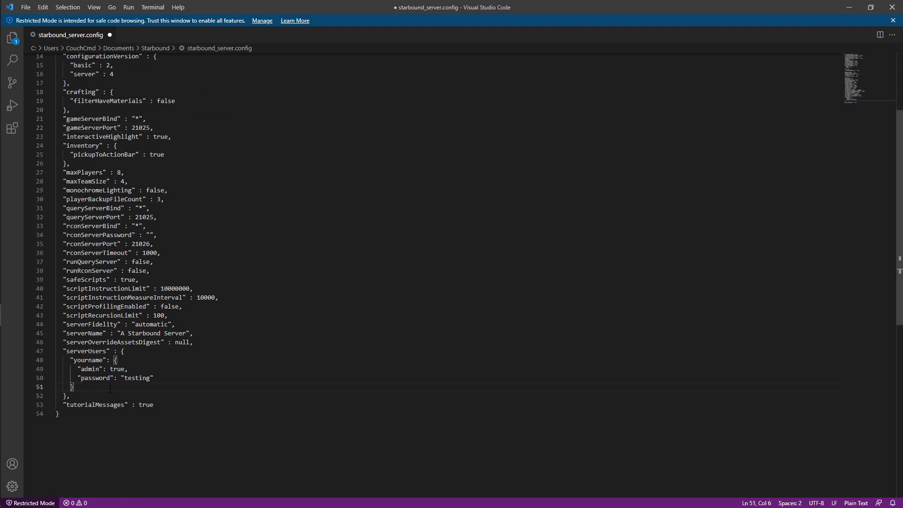
Step: Add a comma after the user entry and paste a duplicate of it below
type(",")
left_click_drag(84, 387, 71, 361)
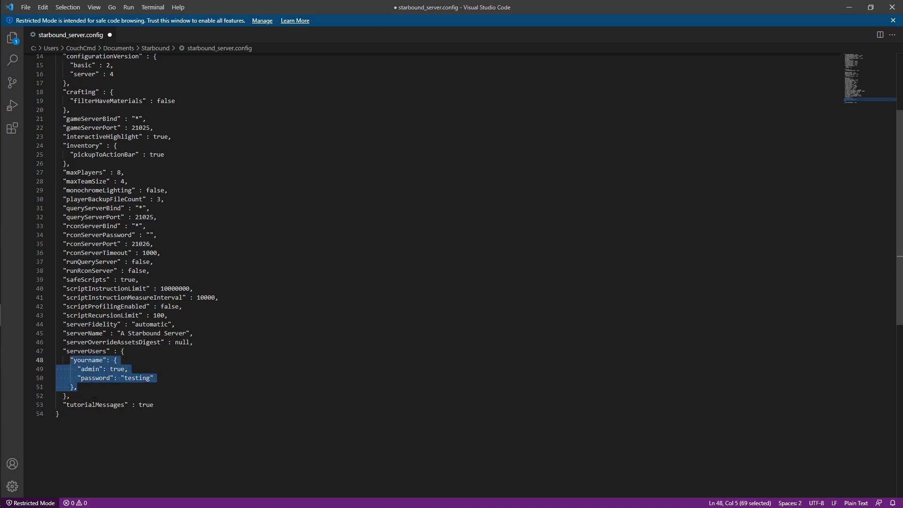
key("ctrl+c")
left_click(87, 387)
key("Return")
key("ctrl+v")
key("BackSpace")
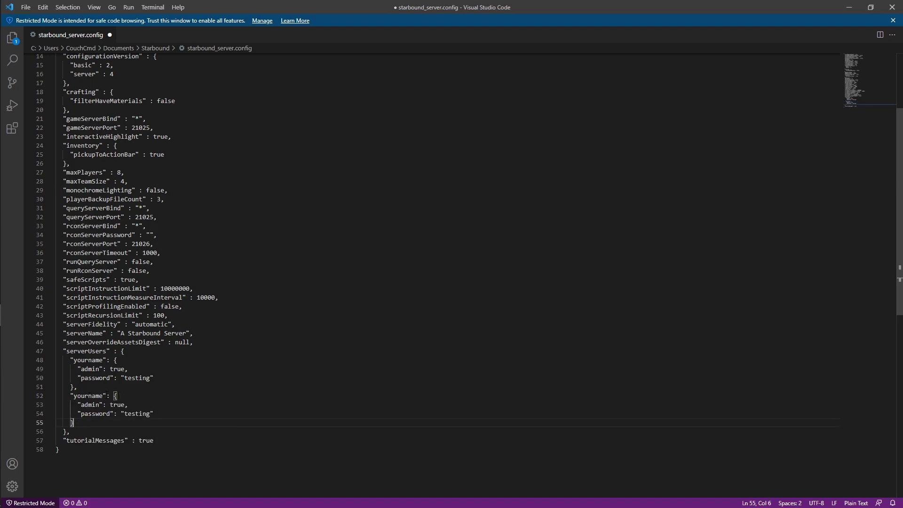
Step: Rename the copied user to yourname1 and set its admin to false
left_click(104, 396)
type("1")
double_click(116, 404)
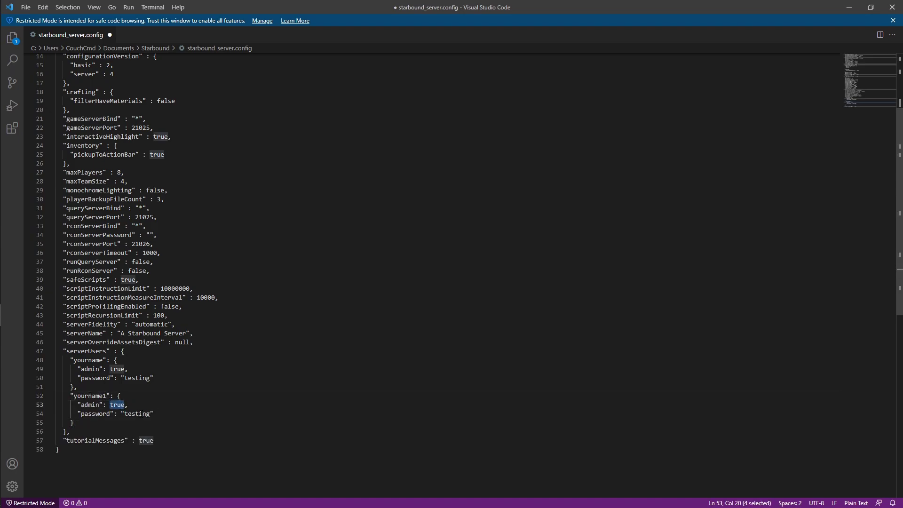
type("f")
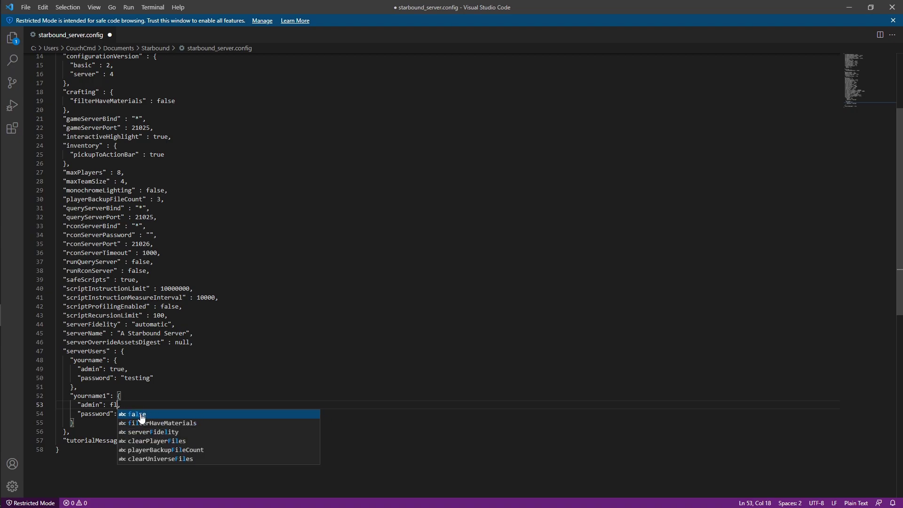
type("alse")
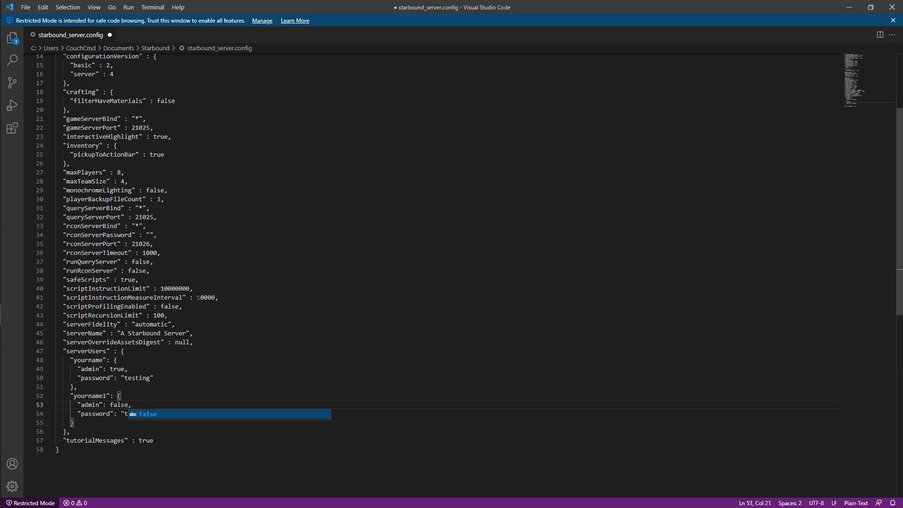
left_click(198, 297)
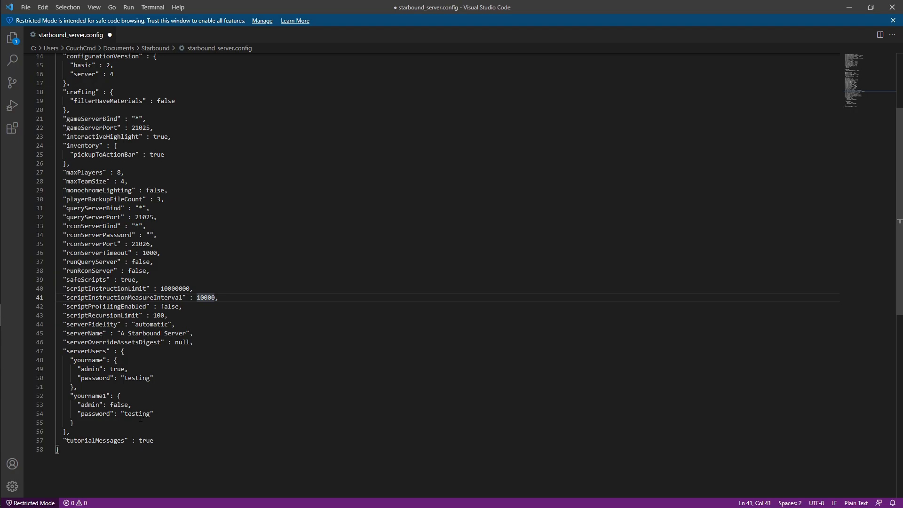
double_click(100, 396)
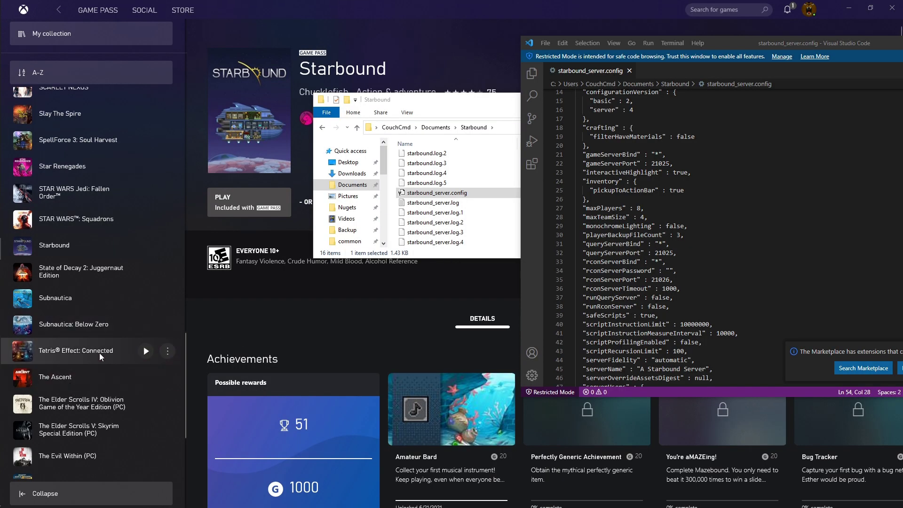
Step: Launch Starbound Server, then the Starbound game, from the Xbox app's Starbound page
left_click(70, 245)
left_click(249, 203)
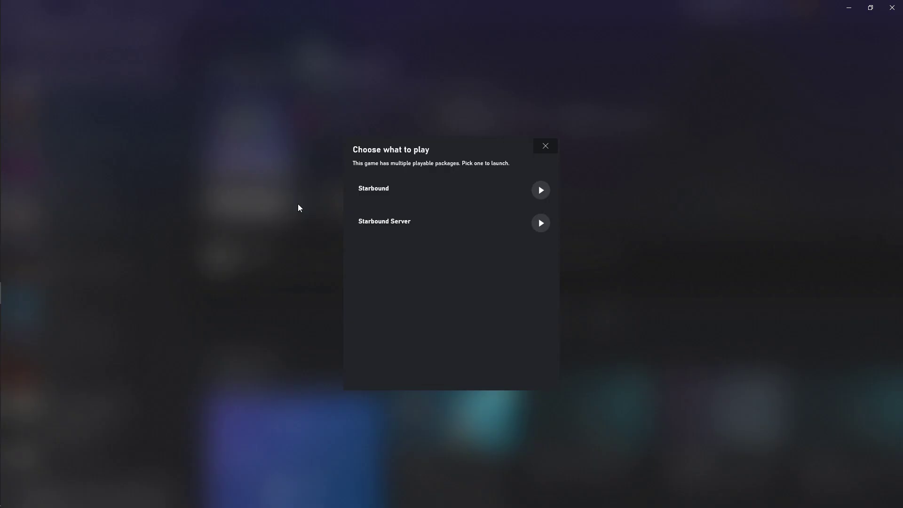
left_click(547, 229)
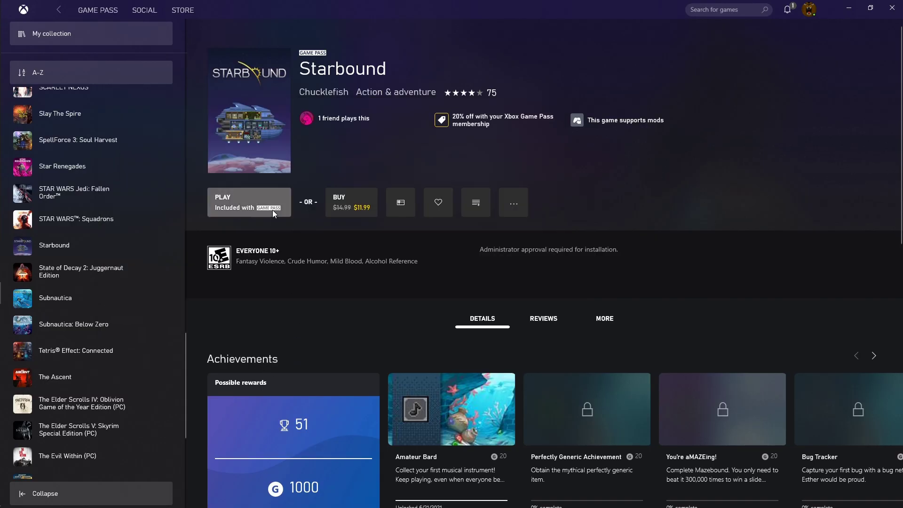
left_click(270, 211)
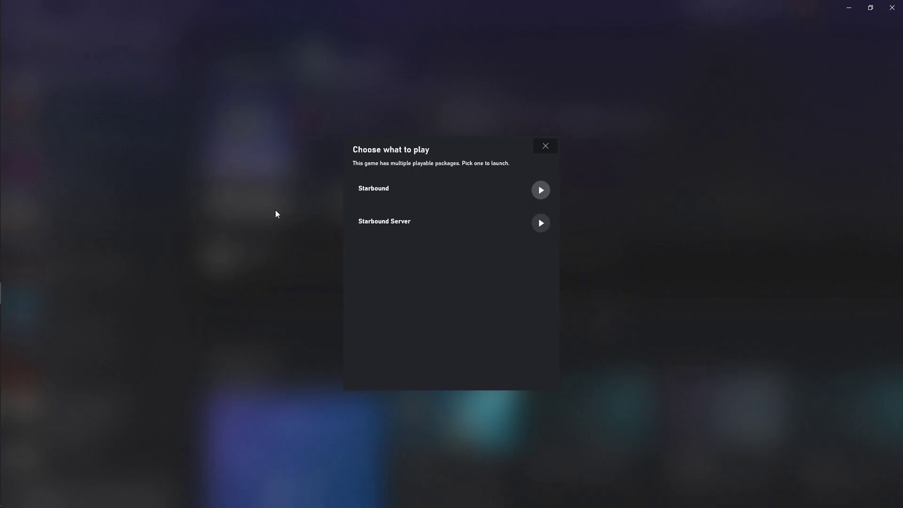
left_click(539, 188)
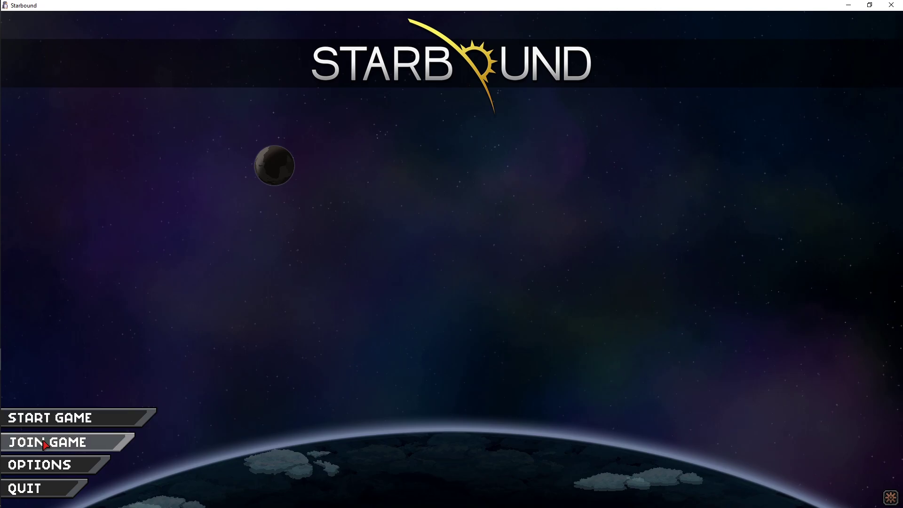
Step: Open the join screen with the first character and paste the admin user's name from the config
left_click(44, 444)
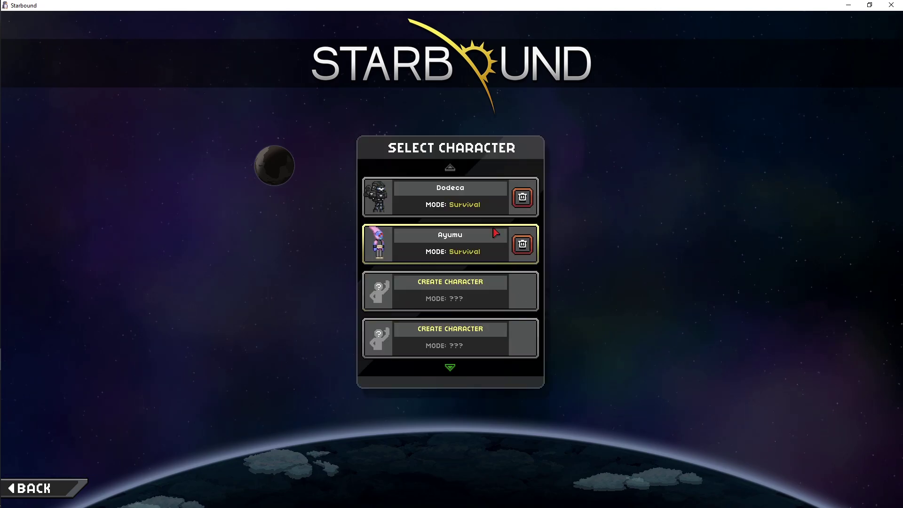
left_click(454, 198)
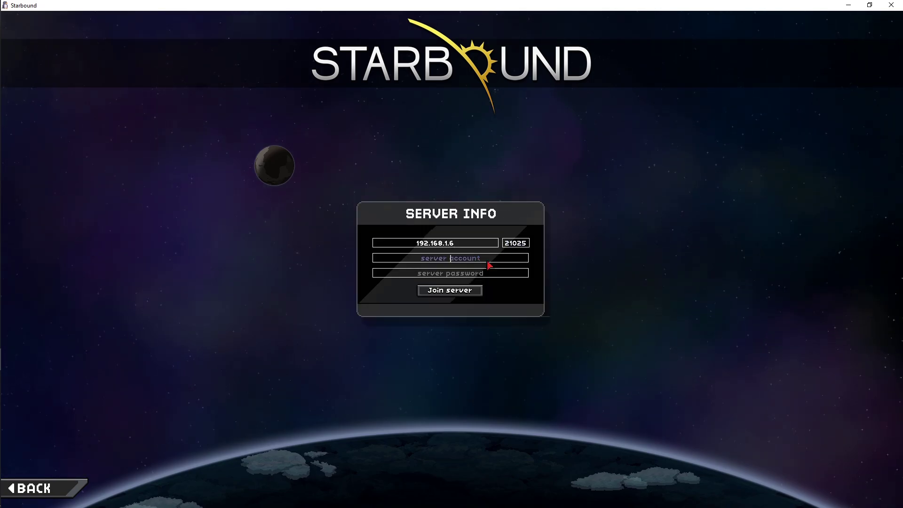
key("alt+Tab")
scroll(706, 235, "down", 6)
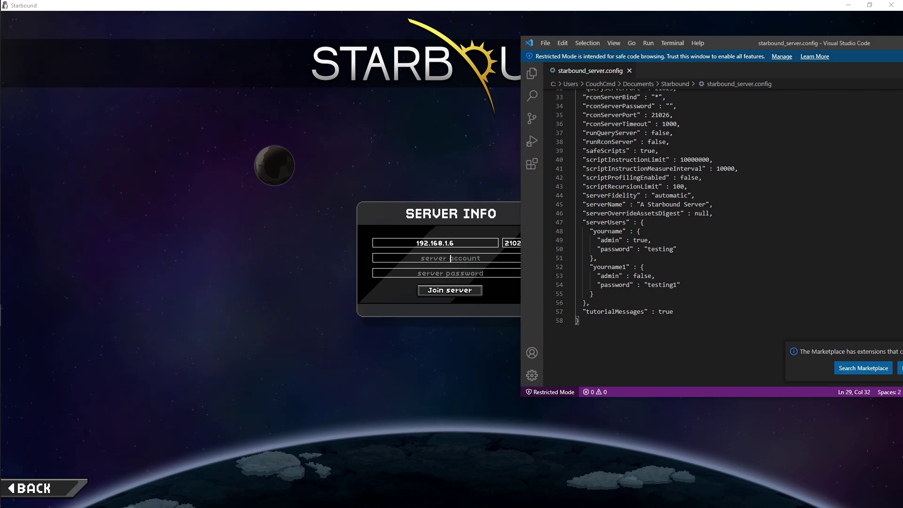
double_click(608, 231)
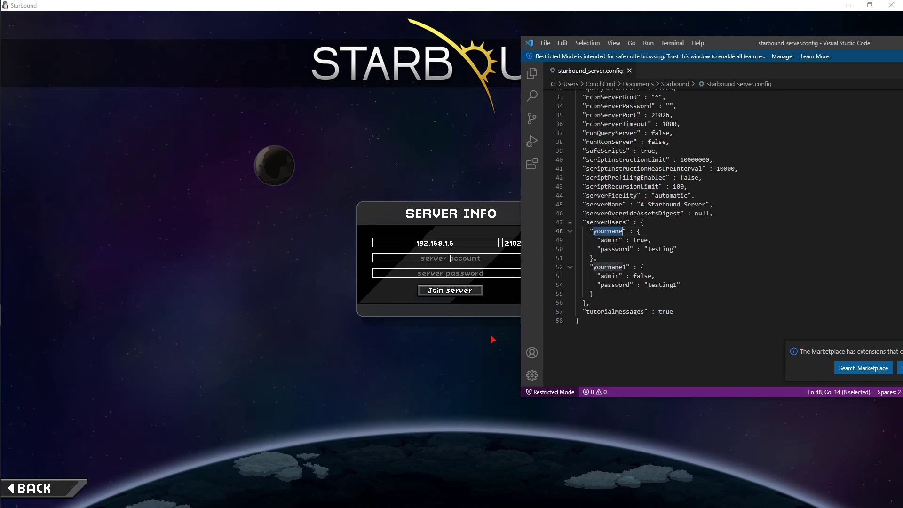
key("ctrl+c")
left_click(404, 258)
key("ctrl+v")
key("alt+Tab")
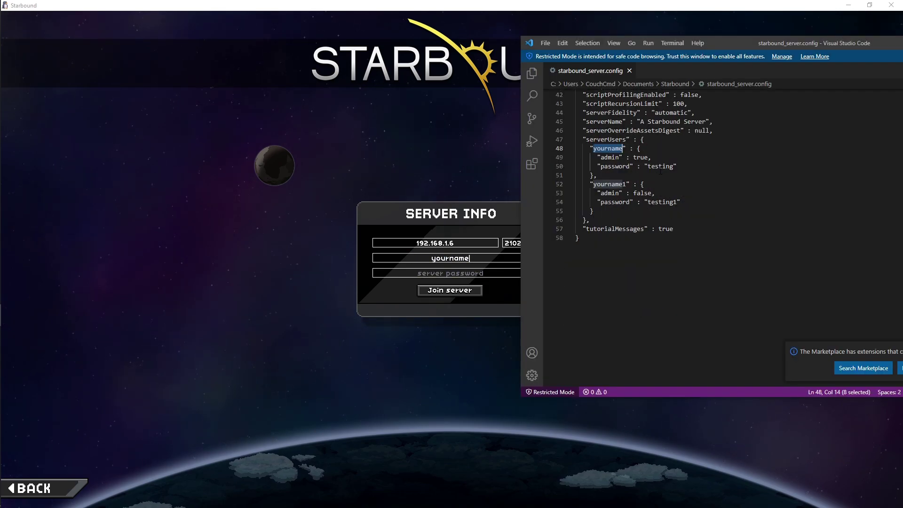
left_click(659, 166)
double_click(661, 166)
key("ctrl+c")
left_click(442, 278)
key("ctrl+v")
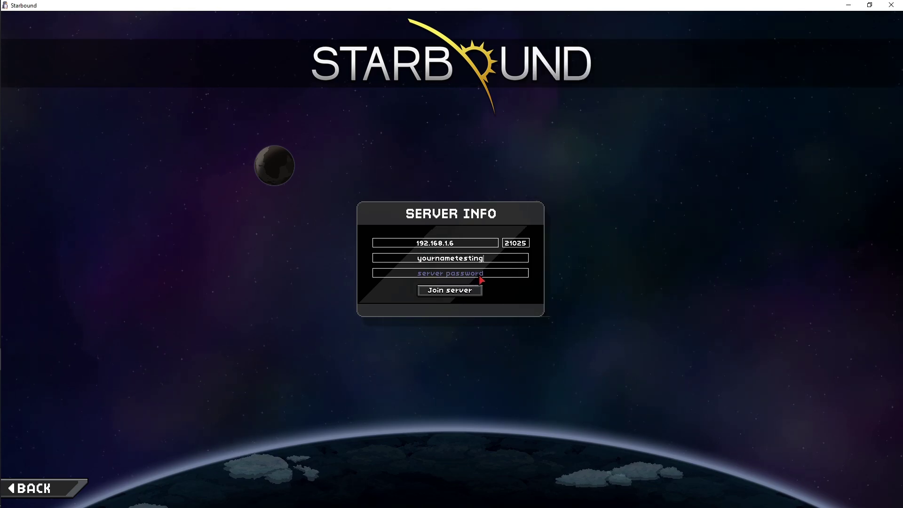
key("BackSpace")
key("BackSpace")
key("BackSpace")
key("BackSpace")
key("BackSpace")
key("BackSpace")
key("BackSpace")
left_click(480, 277)
key("ctrl+v")
key("alt+Tab")
scroll(693, 183, "up", 10)
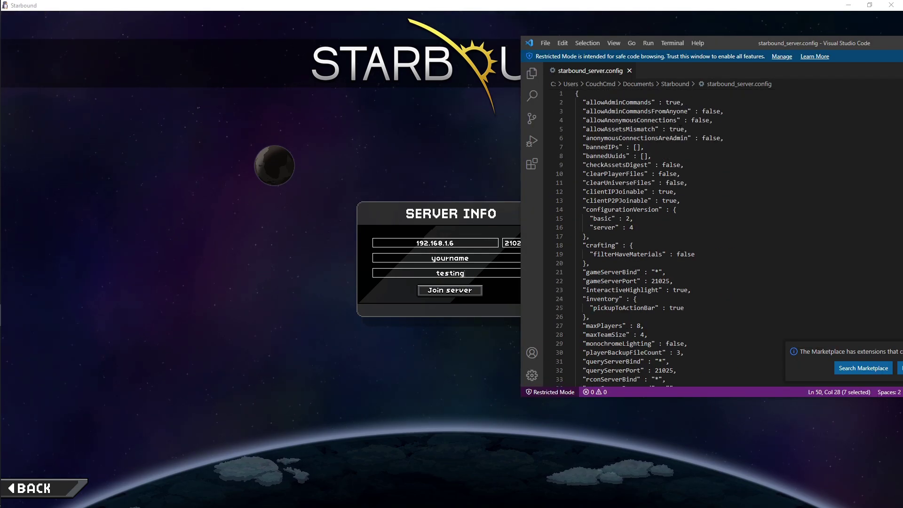
left_click(470, 308)
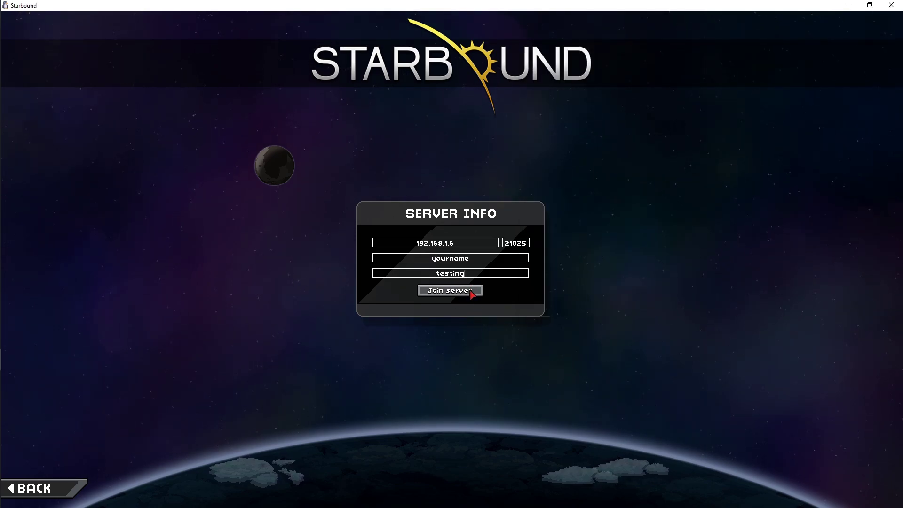
Step: Join the local server as admin, then Save & Quit to the title screen
left_click(472, 291)
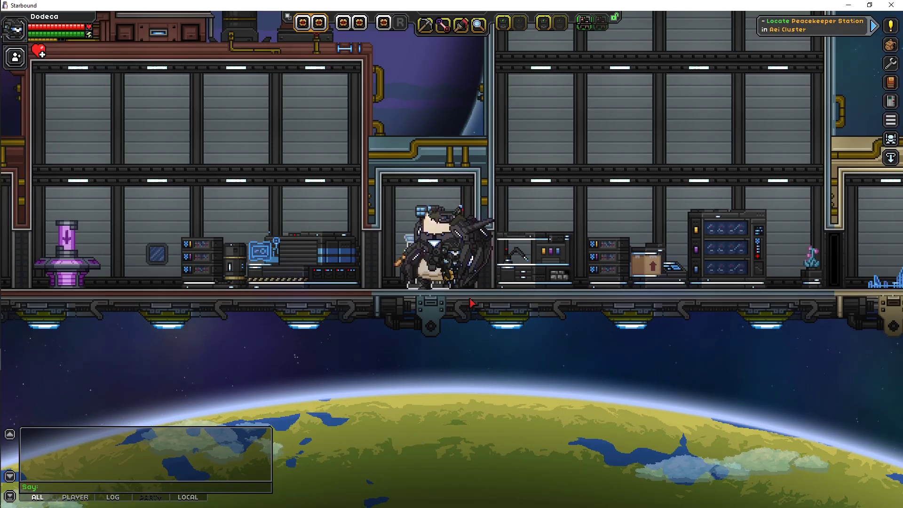
key("Escape")
left_click(467, 275)
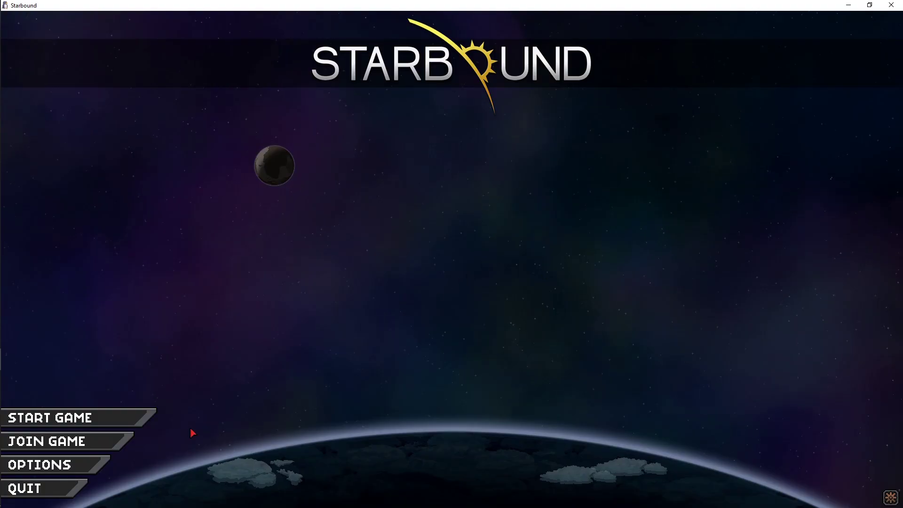
Step: Back in the config, select the second user's name and password
key("alt+Tab")
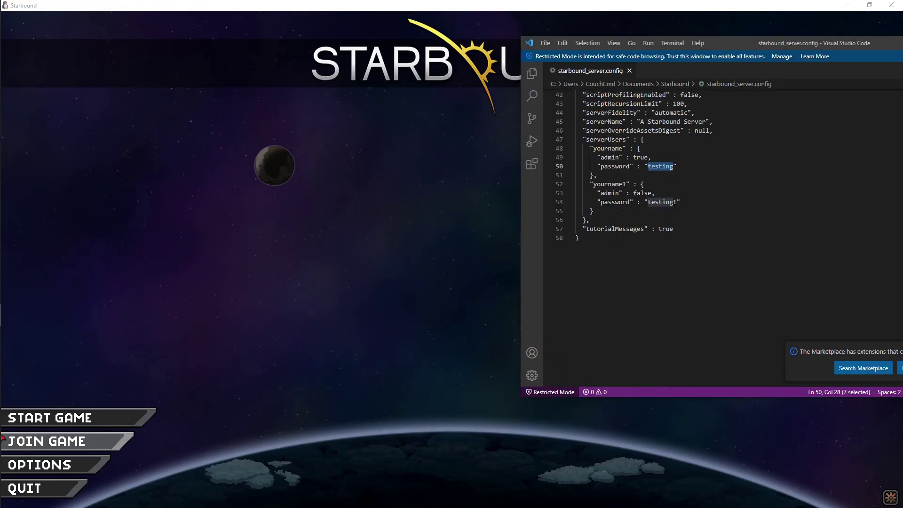
double_click(616, 184)
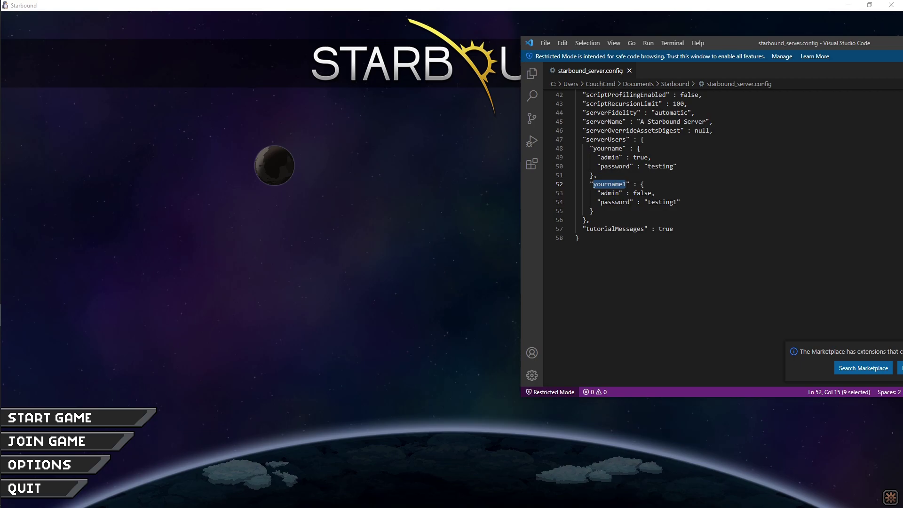
double_click(662, 202)
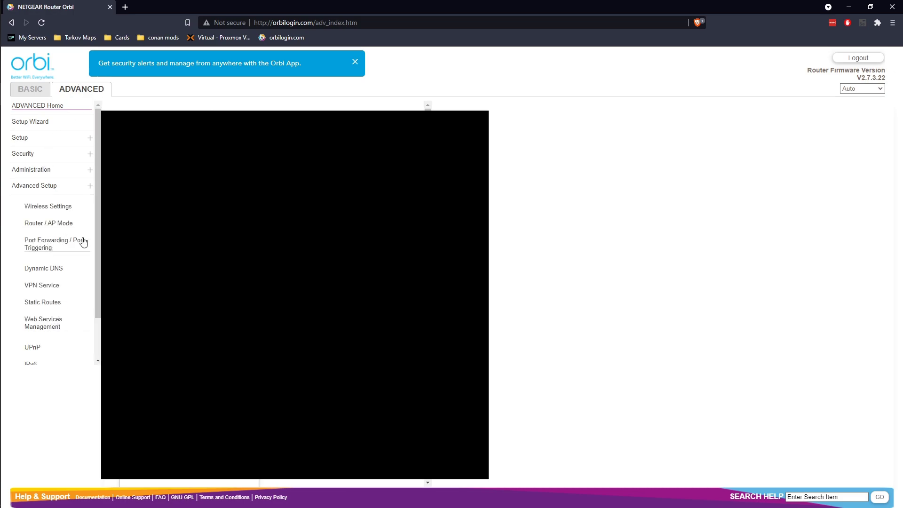
Step: Open Port Forwarding and start a new custom service form
left_click(57, 247)
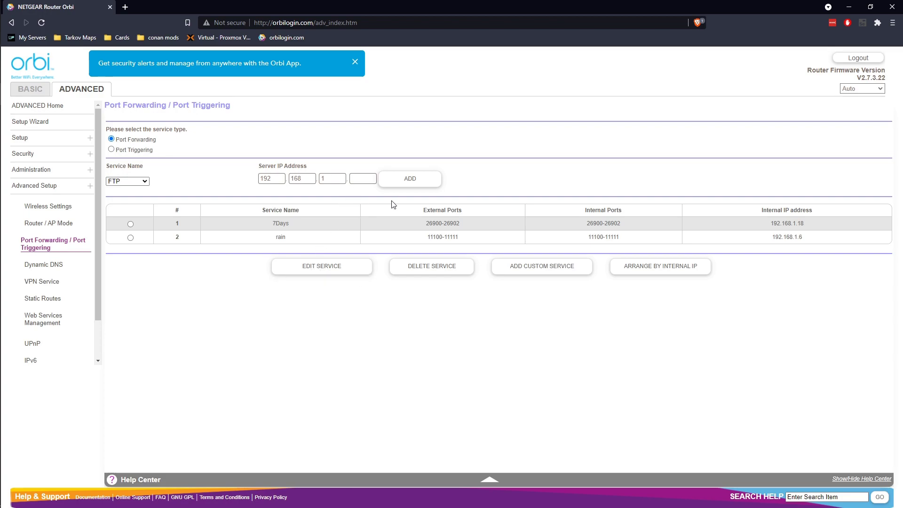
left_click(566, 271)
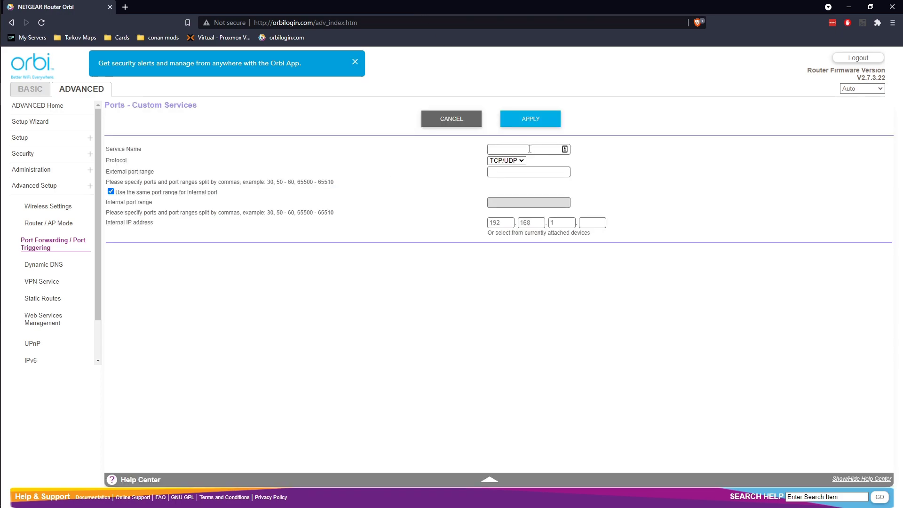
Step: Name the custom service 'Starbound' and keep TCP/UDP as the protocol
type("Starbound")
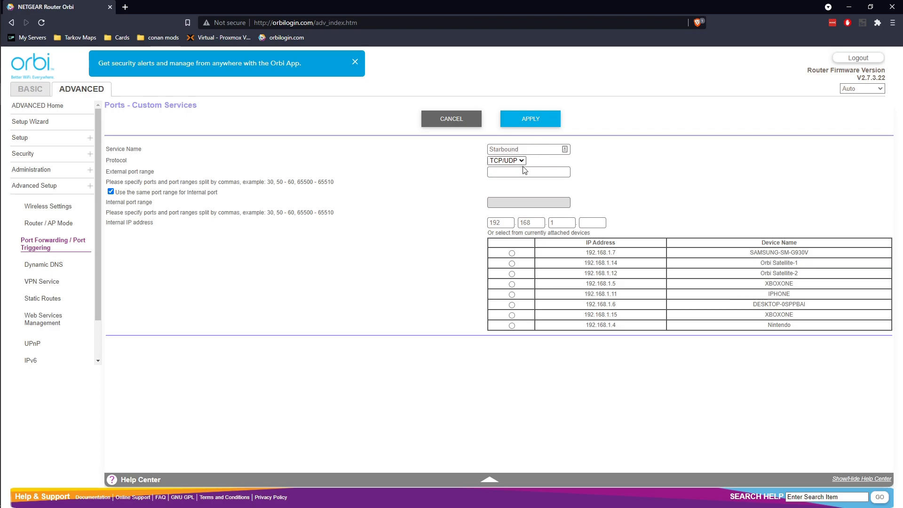
left_click(513, 160)
left_click(508, 167)
Step: Launch Starbound from the Xbox app and pick a character for joining a multiplayer game
key("alt+Tab")
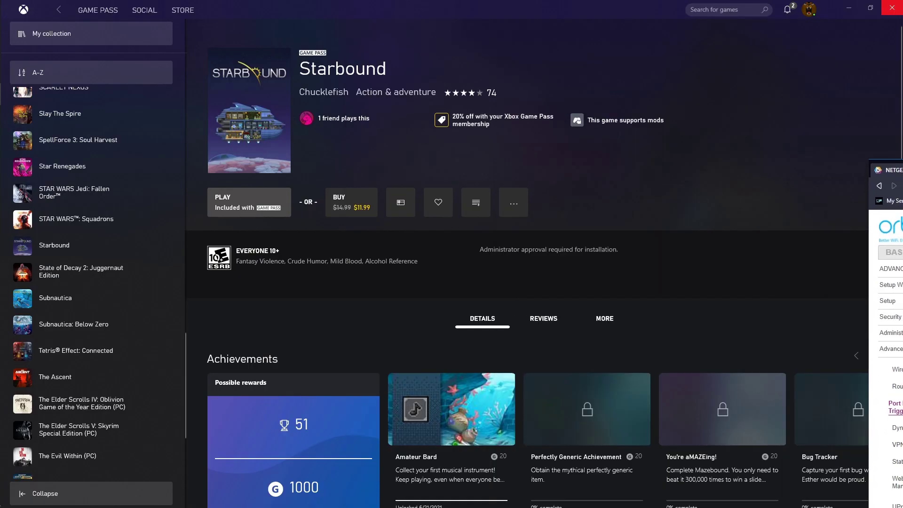
key("alt+Tab")
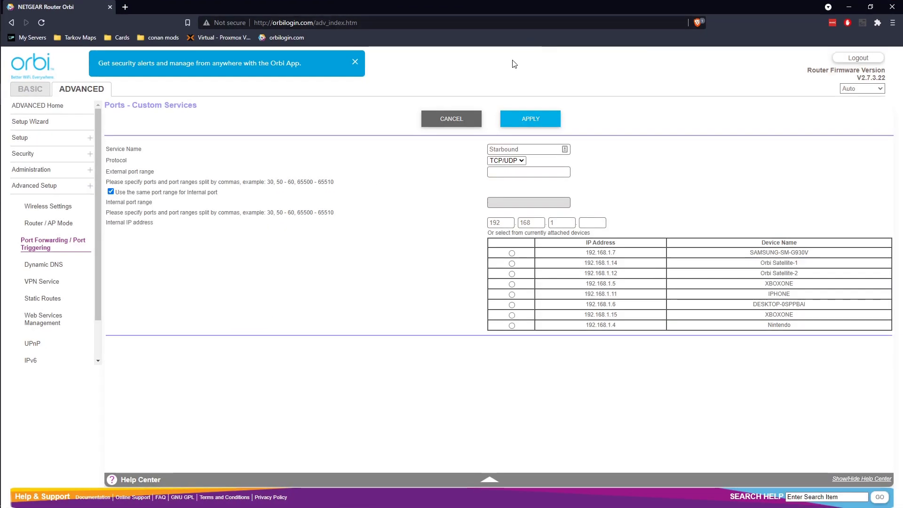
key("alt+Tab")
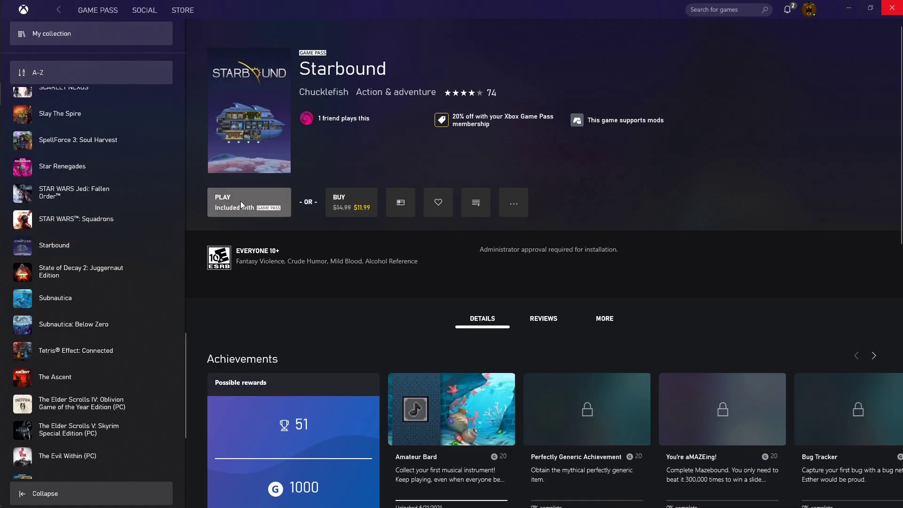
left_click(239, 201)
left_click(334, 228)
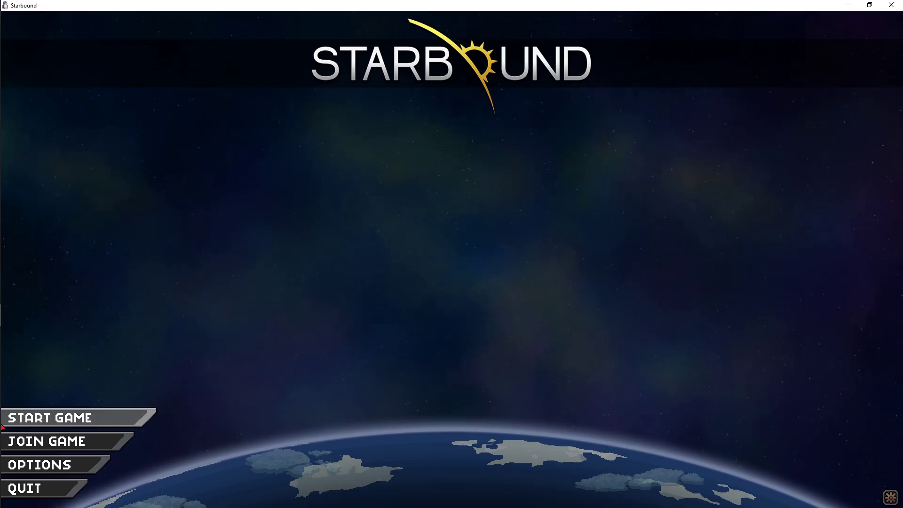
left_click(48, 415)
left_click(434, 209)
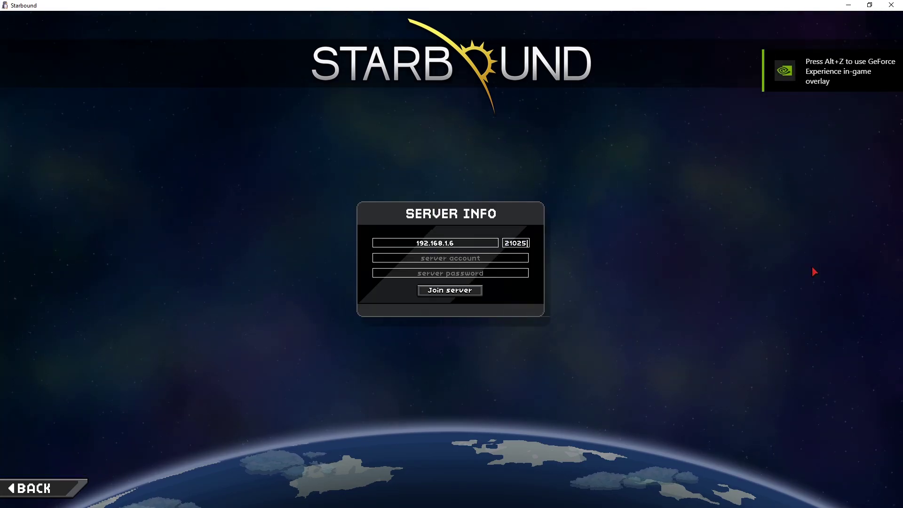
Step: Enter 21025 as the external port range, checking it against the game's server details
key("alt+Tab")
left_click_drag(431, 214, 696, 80)
left_click(721, 249)
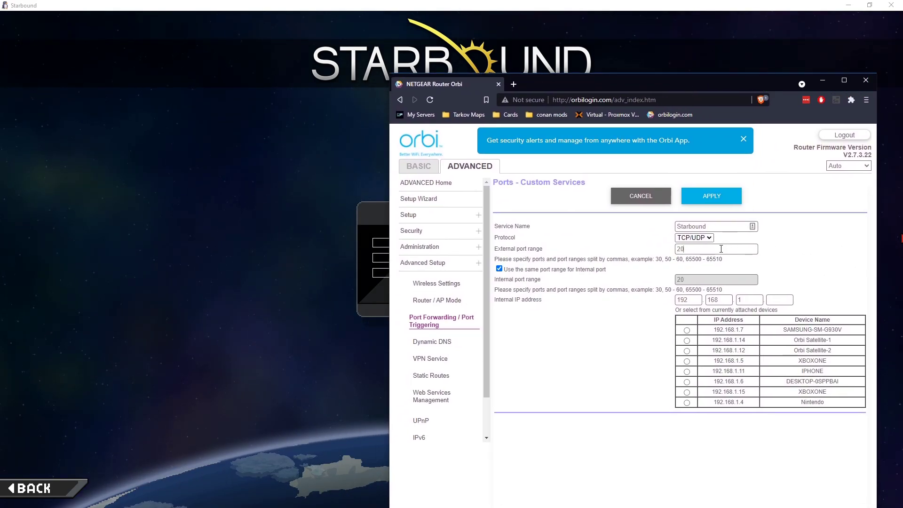
type("21025")
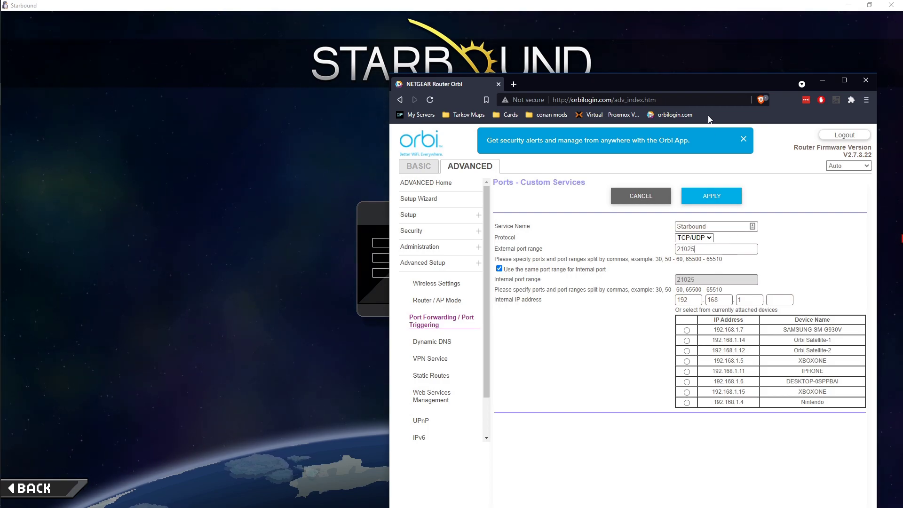
left_click_drag(740, 82, 464, 53)
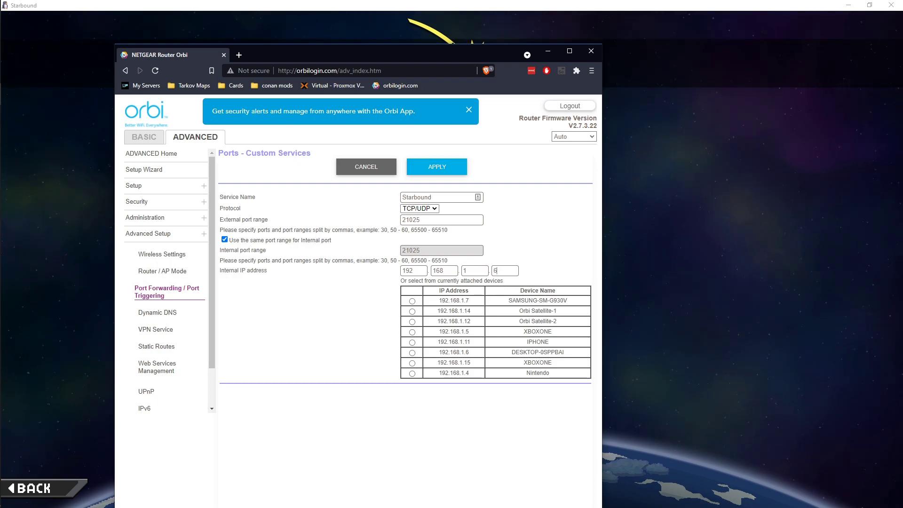
key("alt+Tab")
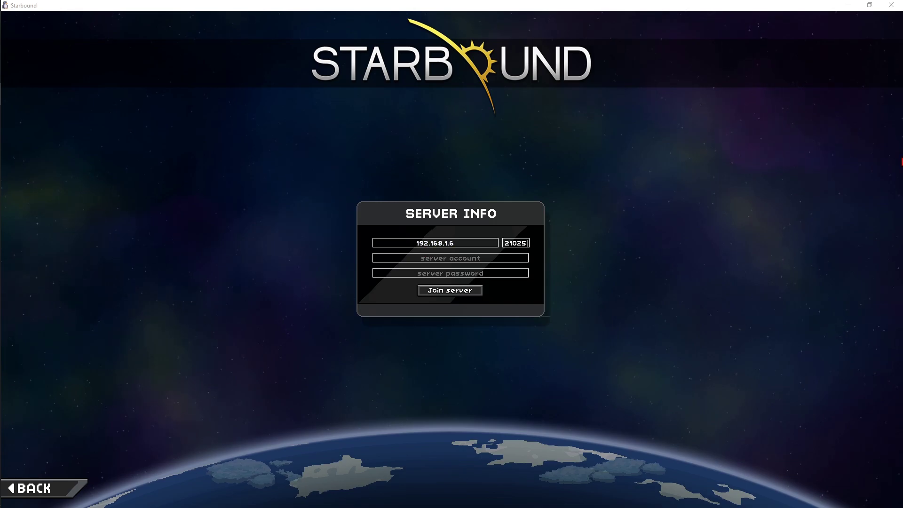
key("alt+Tab")
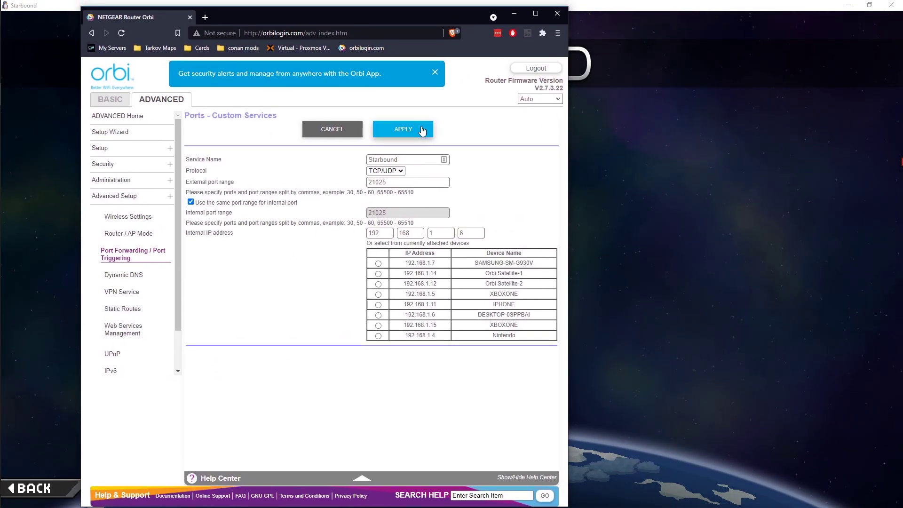
Step: Apply the Starbound custom service forwarding port 21025 to 192.168.1.6
left_click(422, 132)
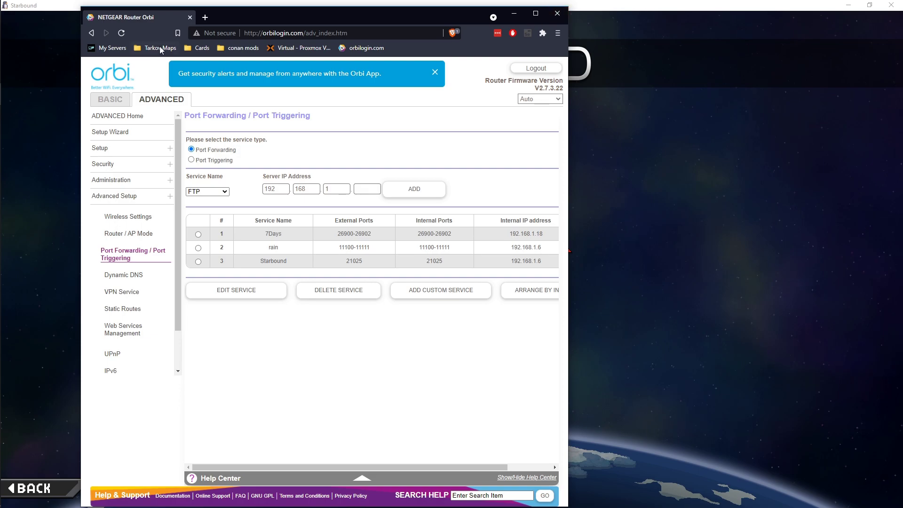
Step: Open google.com in a new browser tab
left_click(203, 20)
type("goog")
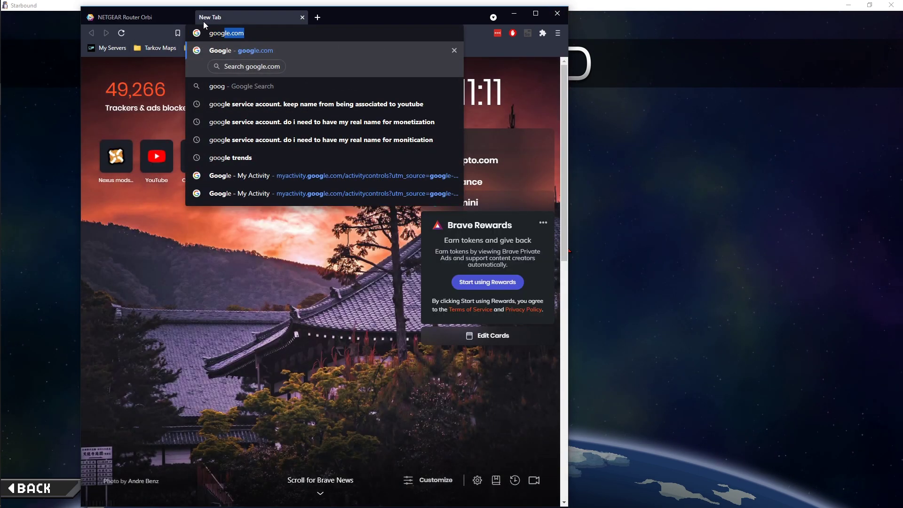
key("Return")
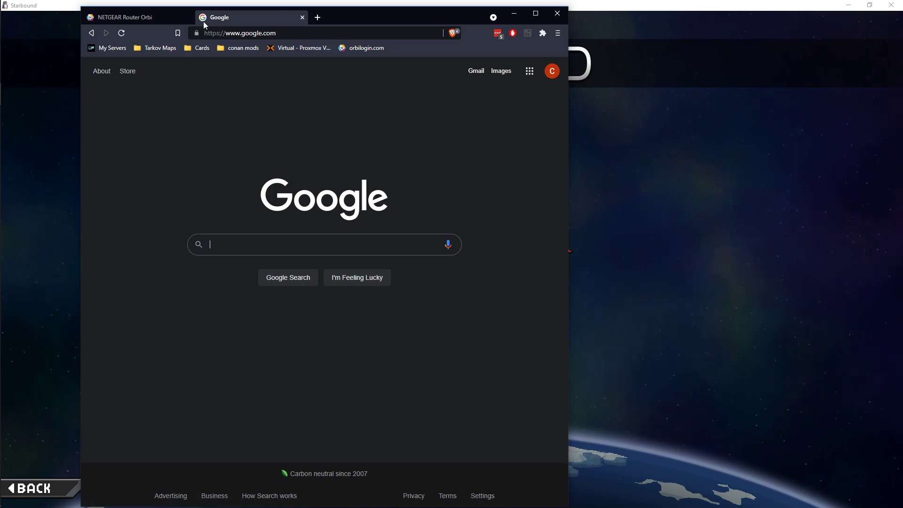